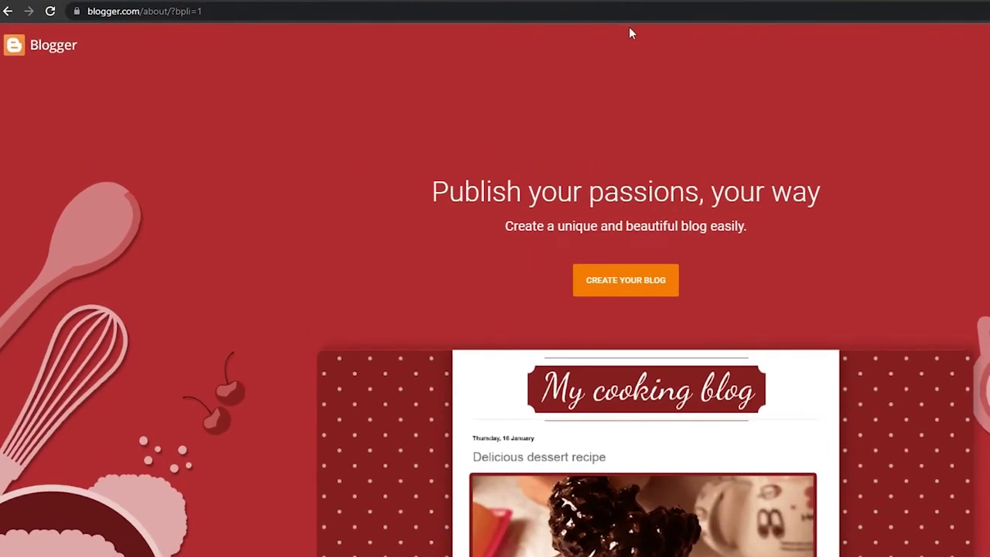
Start creating a new blog and sign in with the listed Google account.
scroll(628, 31, down, 10)
scroll(598, 116, down, 10)
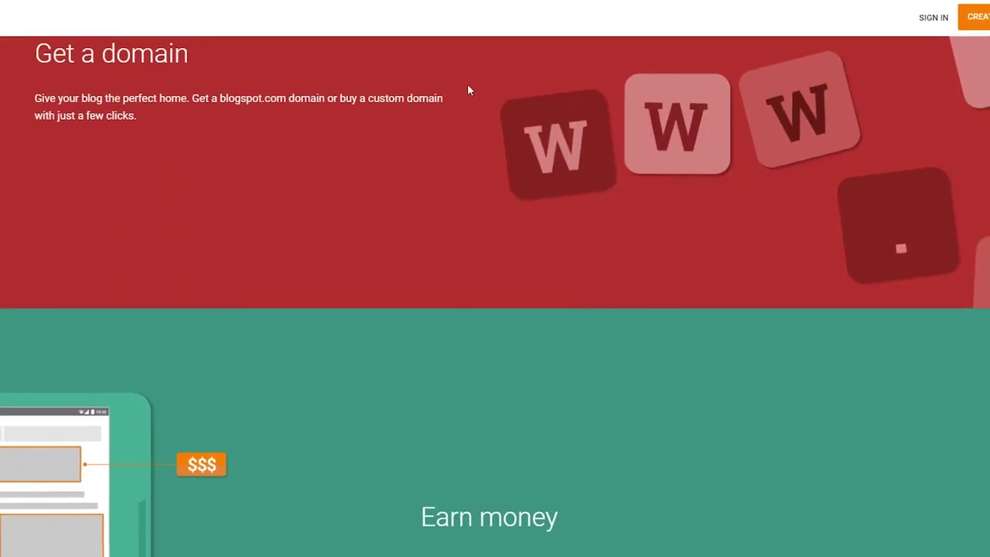
scroll(471, 73, up, 10)
scroll(476, 75, up, 10)
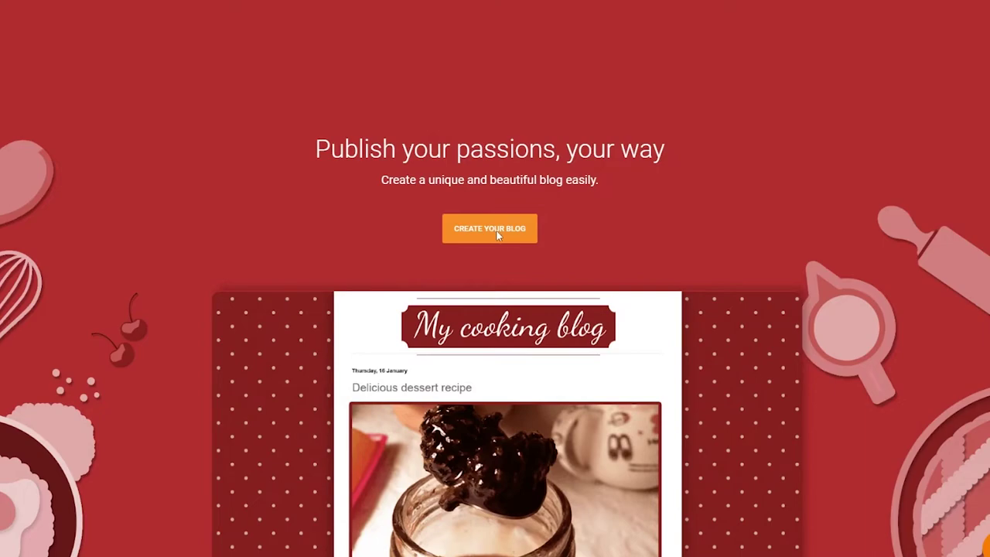
click(497, 236)
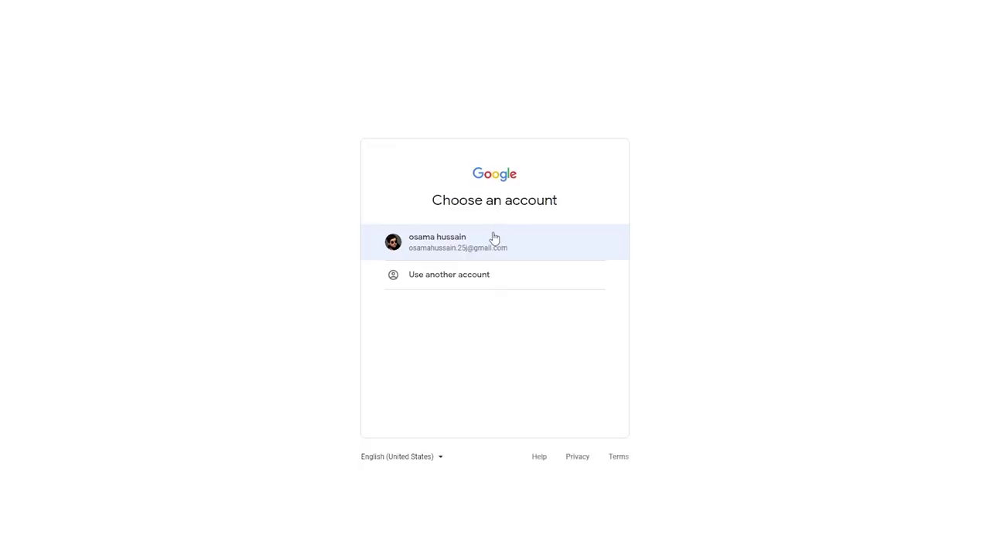
click(492, 238)
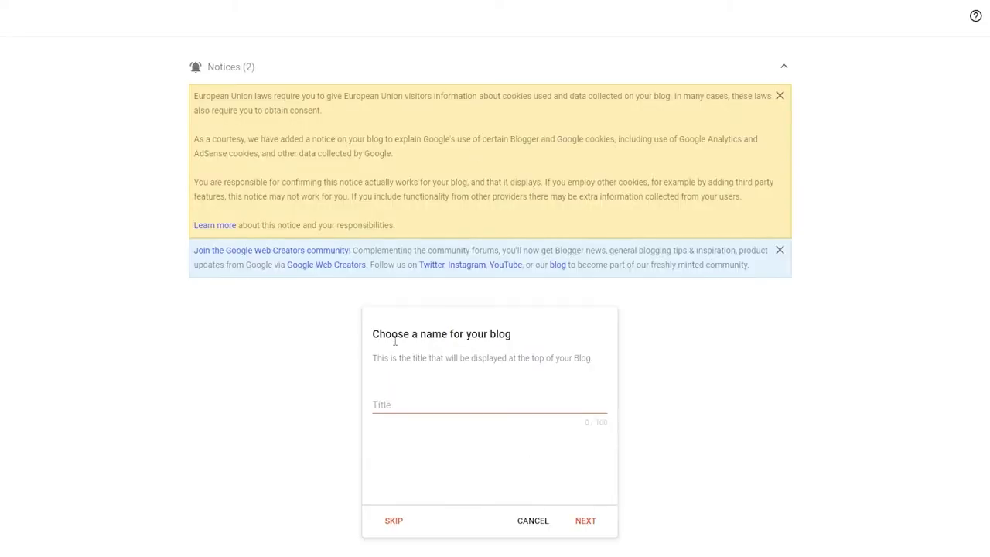
Title the blog 'The Test Blog' and confirm it.
scroll(444, 329, down, 1)
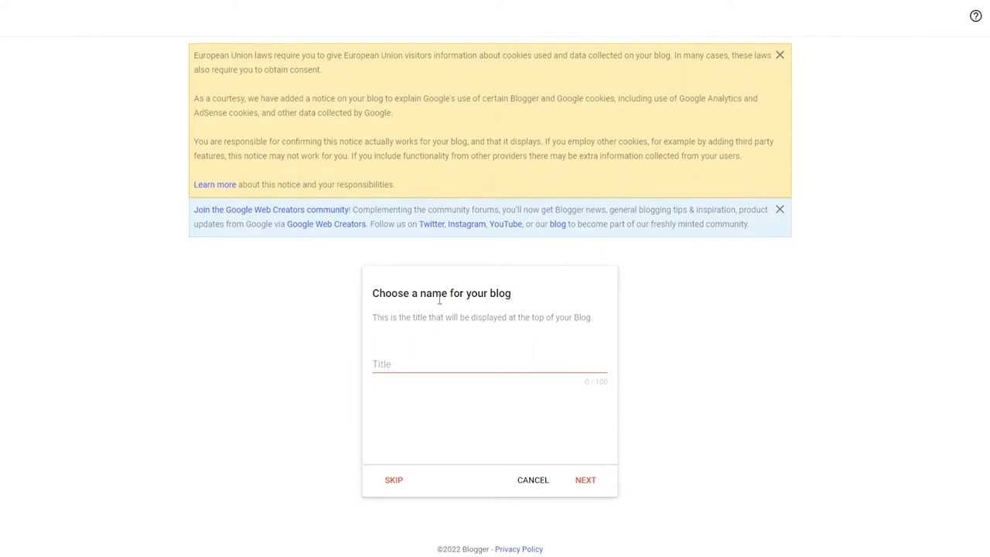
click(442, 361)
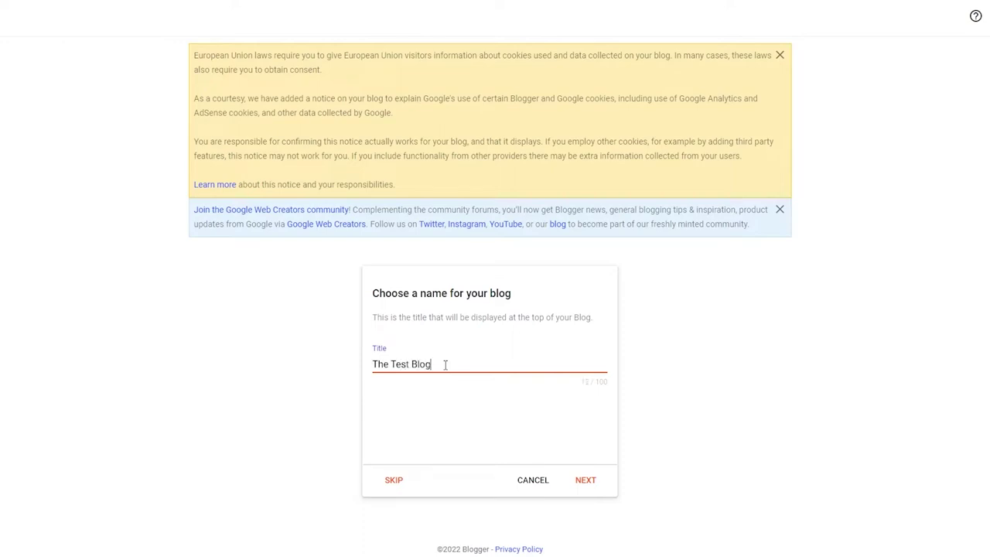
key(Return)
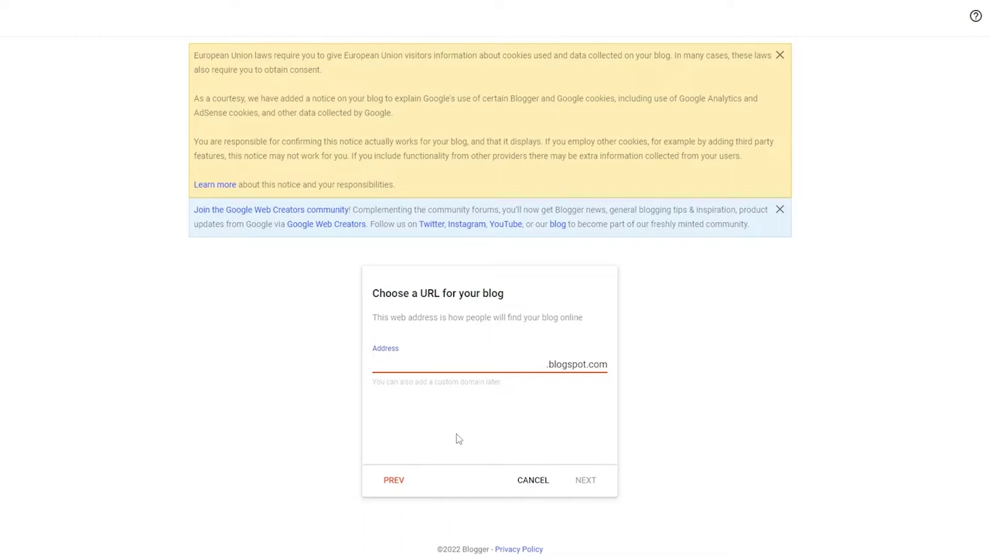
Set the blog address to ZinhoBlogs, enter the author's display name, and finish setup.
text(ZinhoBlogs)
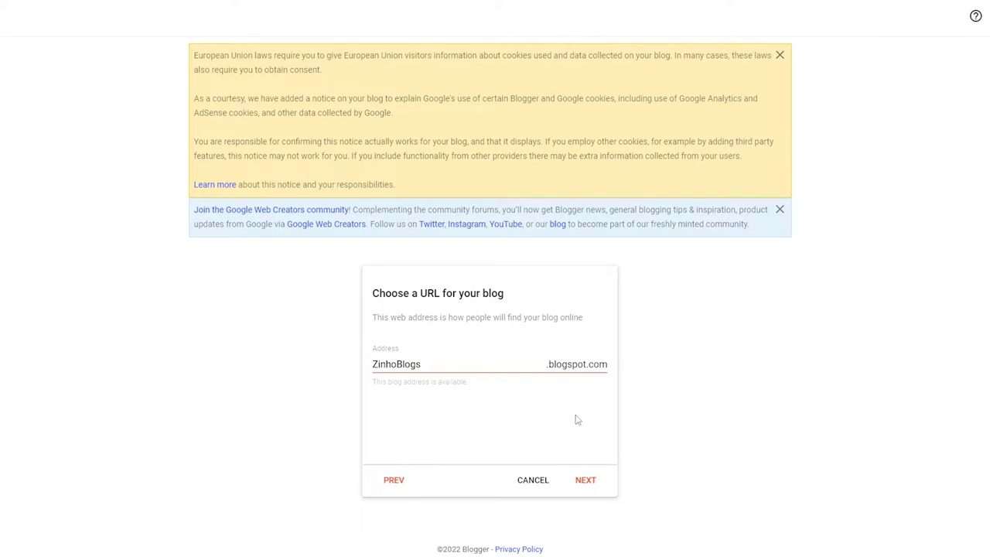
click(589, 480)
click(487, 366)
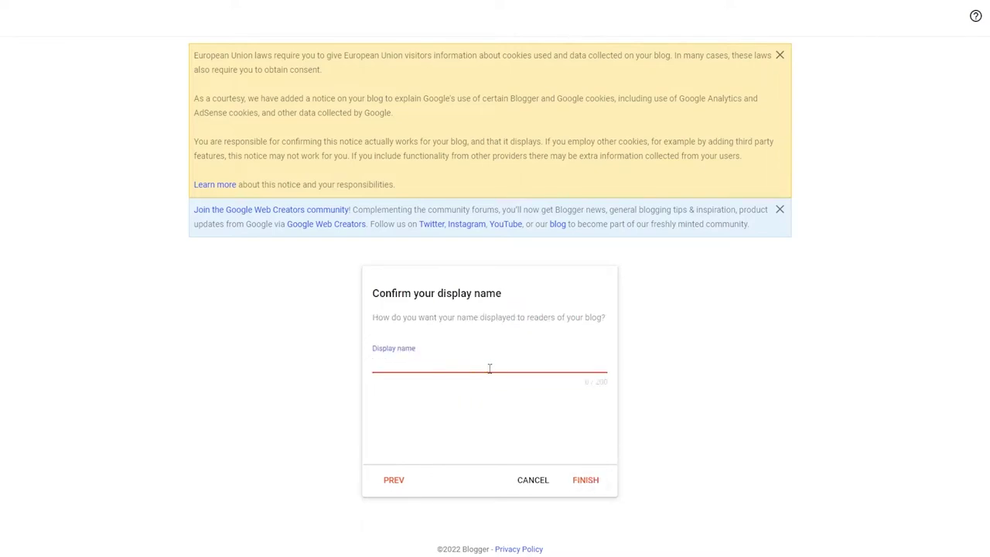
text(Zinho Blogs)
click(592, 478)
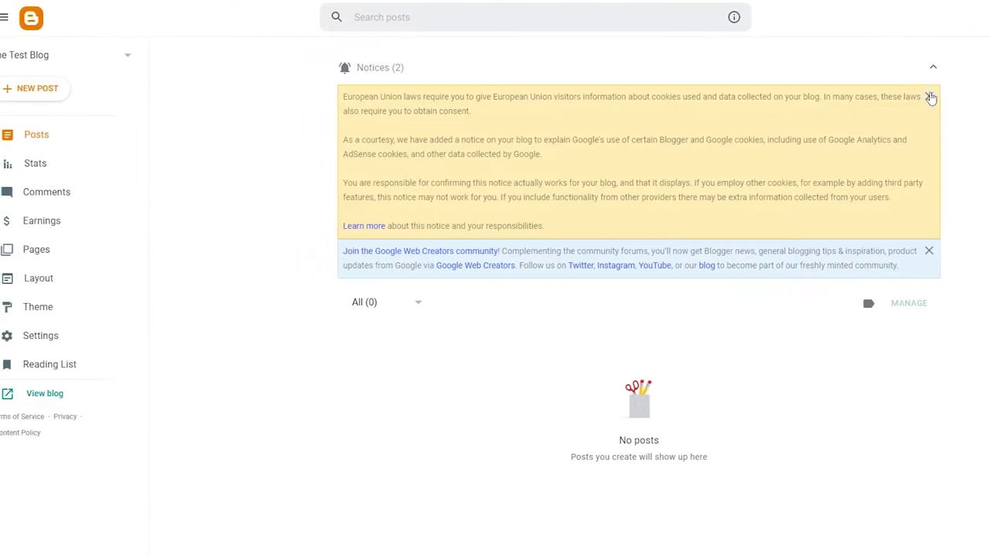
Dismiss the cookie notices and scroll through the Theme gallery to the Awesome Inc. family.
click(930, 97)
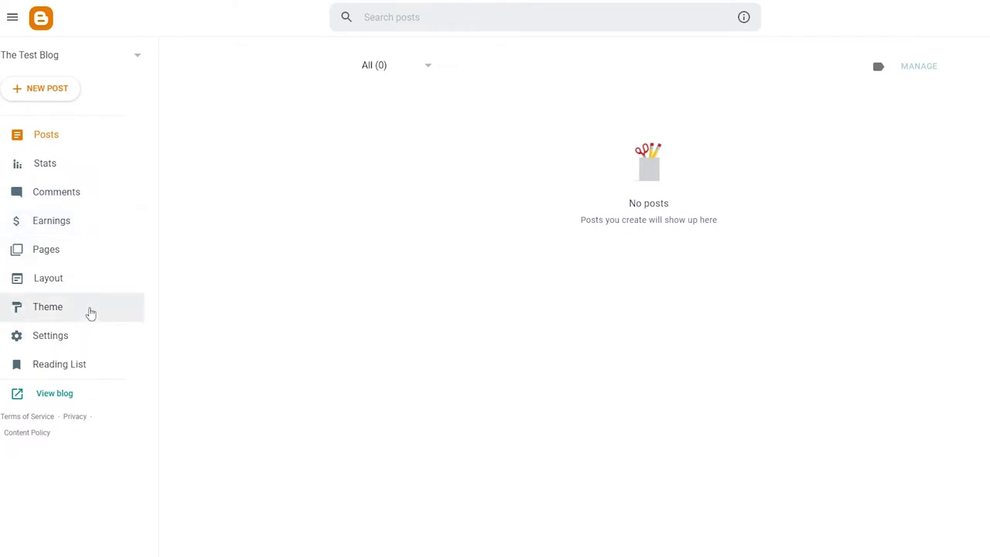
click(90, 311)
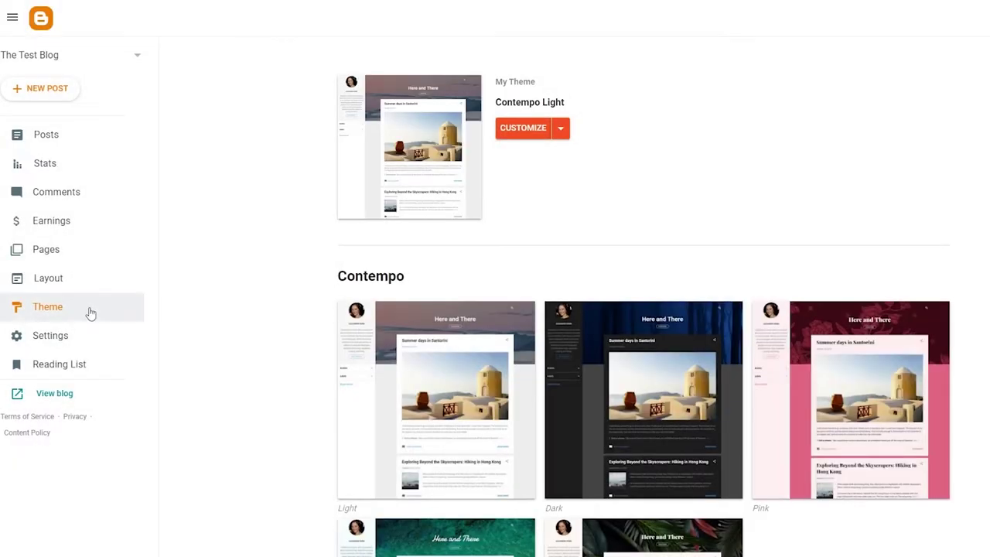
scroll(340, 282, down, 5)
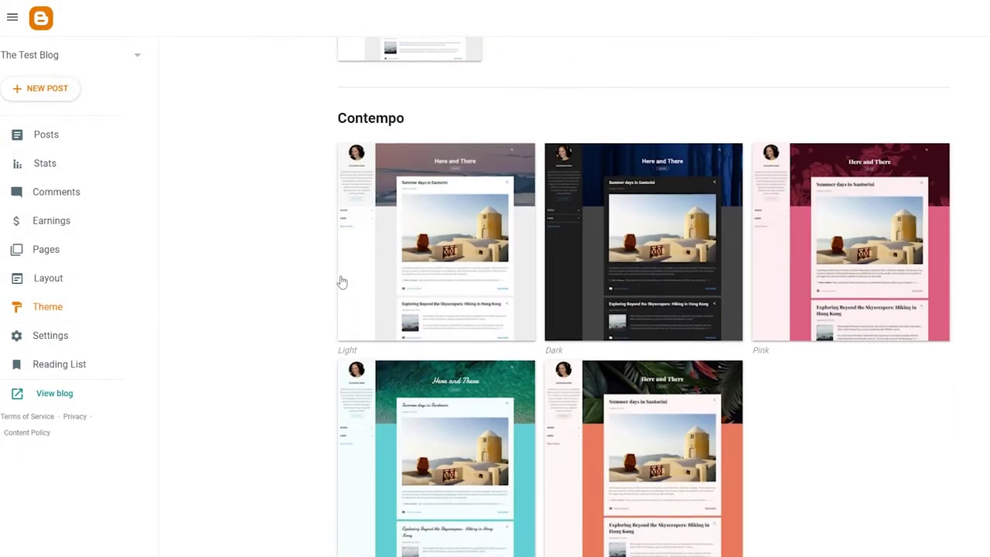
scroll(388, 289, down, 20)
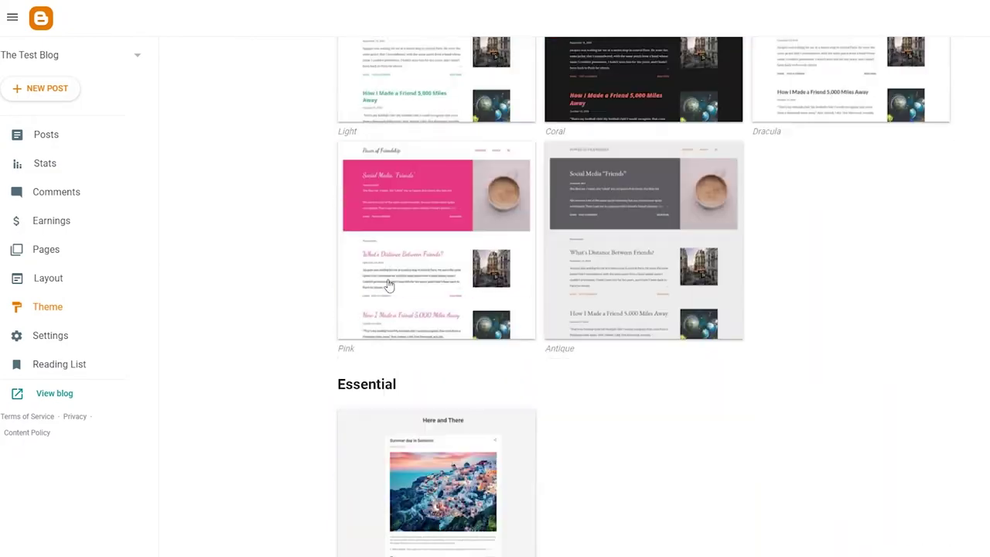
scroll(388, 286, down, 20)
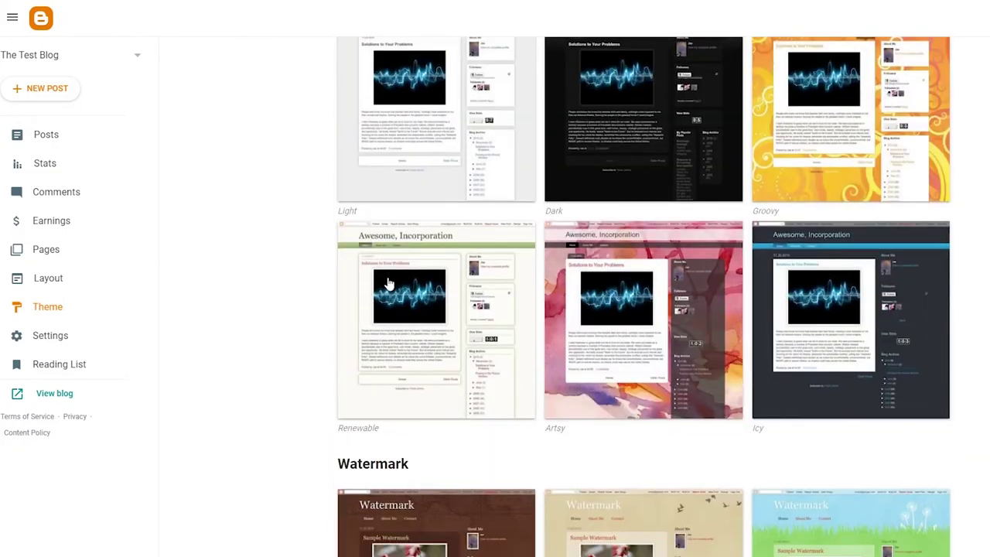
scroll(388, 283, down, 9)
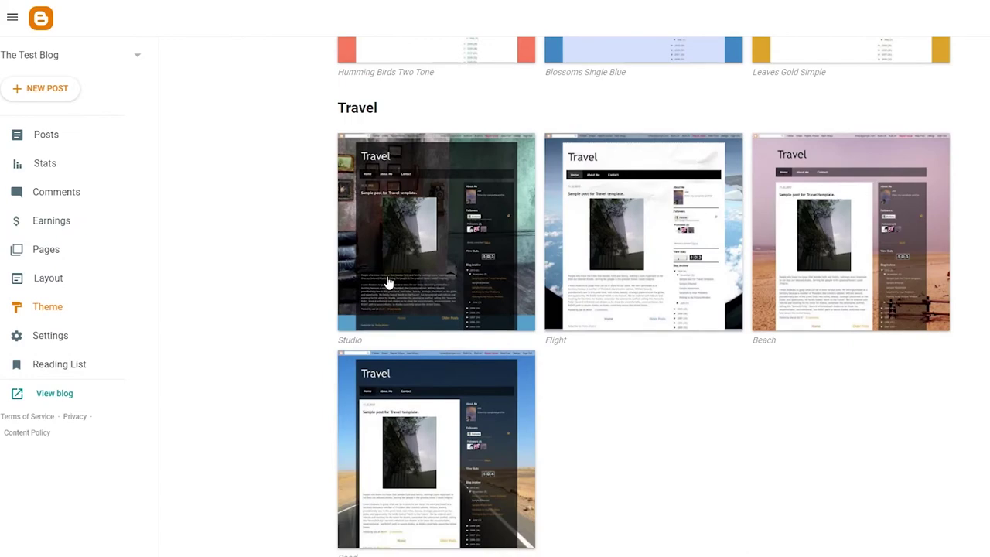
scroll(738, 383, up, 5)
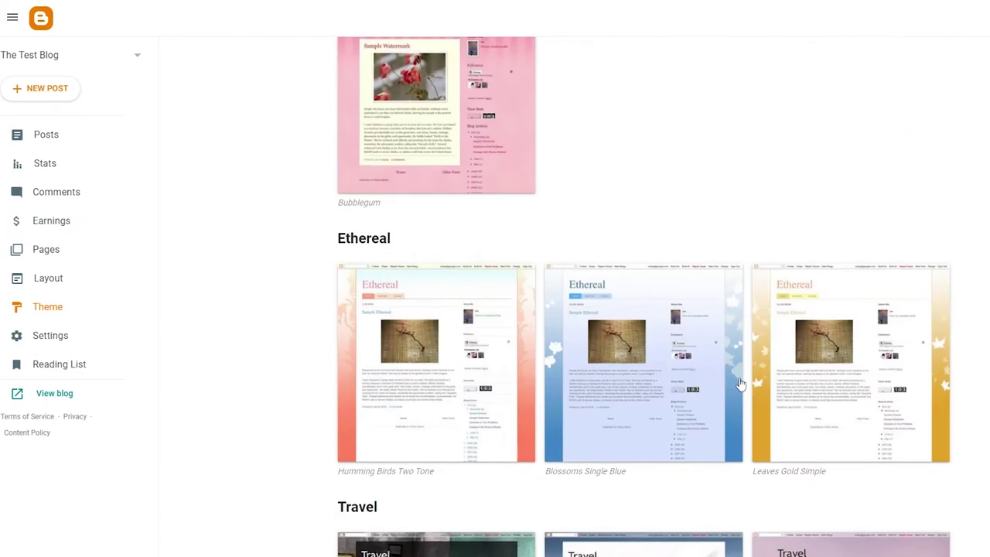
scroll(966, 332, down, 2)
scroll(966, 332, up, 4)
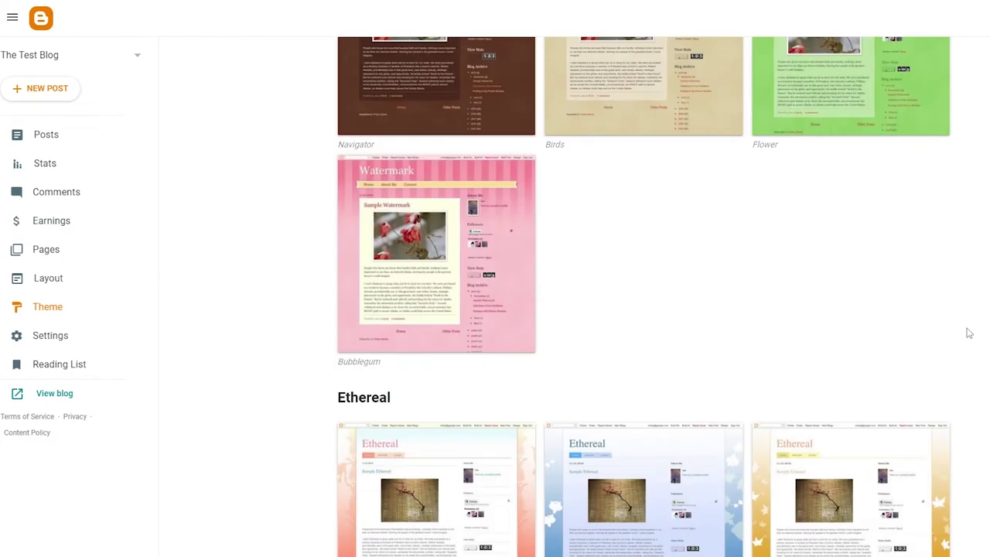
scroll(968, 333, up, 13)
scroll(964, 332, down, 5)
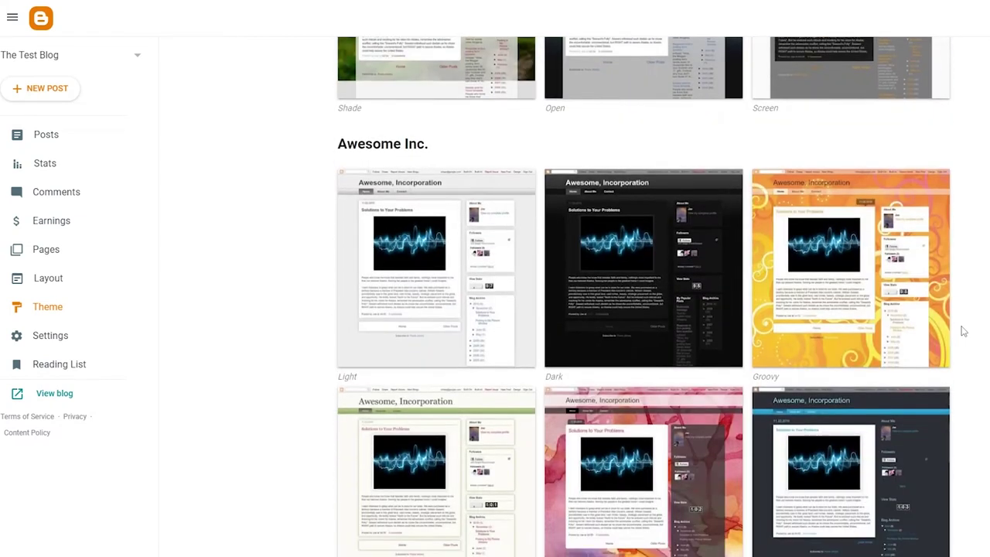
scroll(961, 332, down, 1)
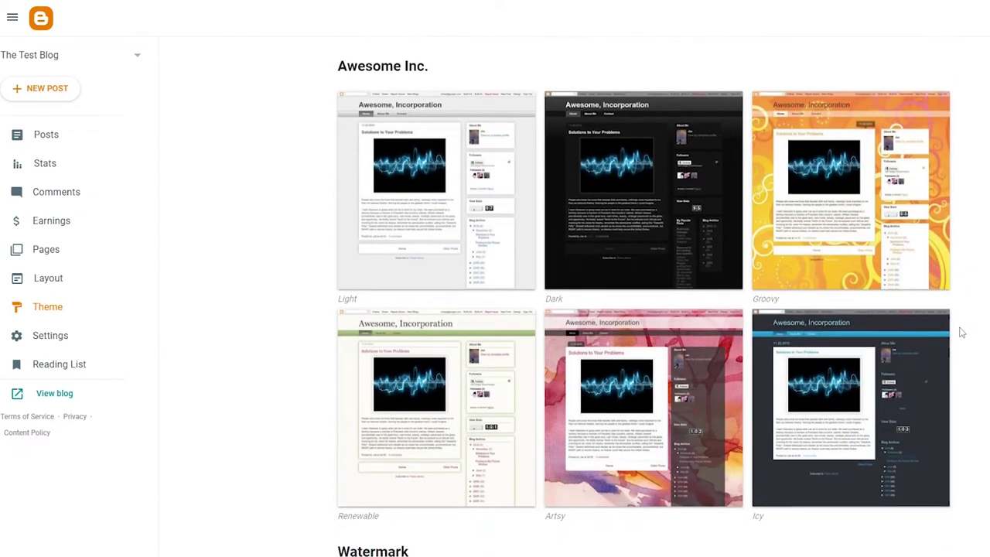
Preview the blog in the Awesome Inc. Icy theme, then go back to the theme gallery.
click(851, 408)
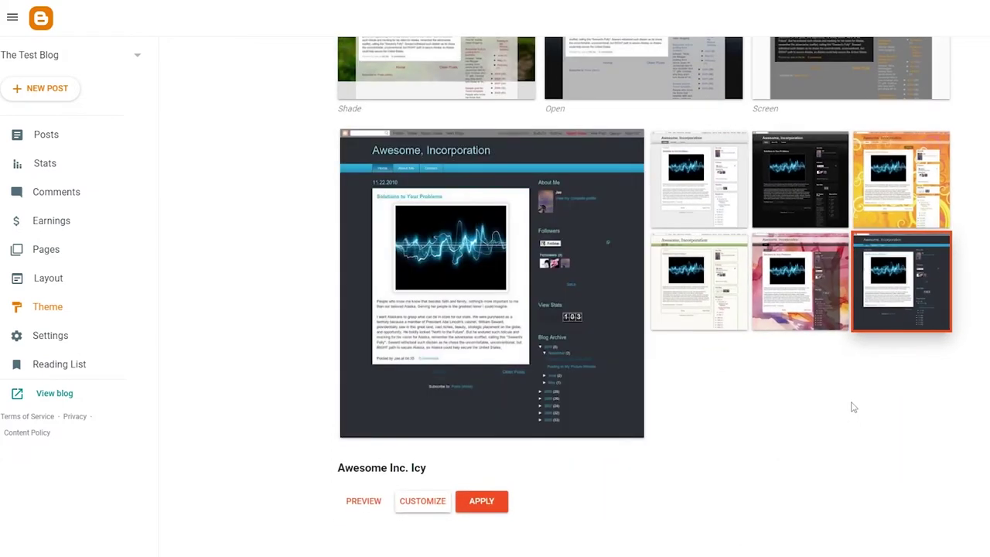
scroll(576, 396, down, 3)
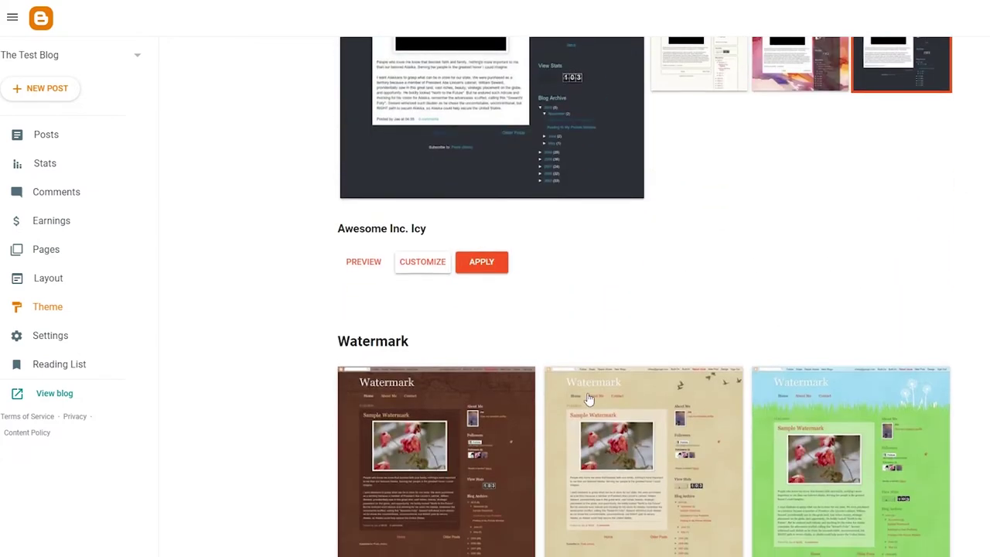
click(364, 265)
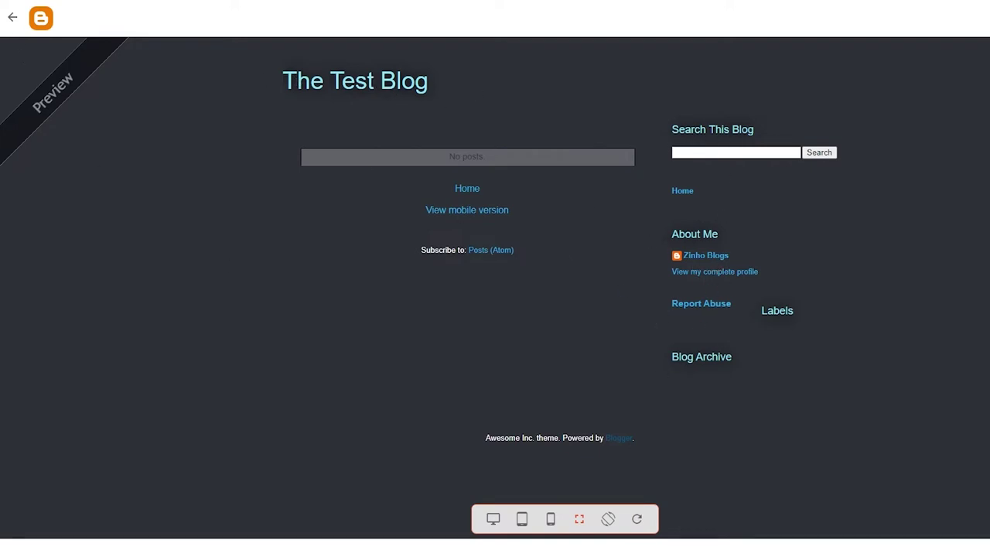
click(12, 17)
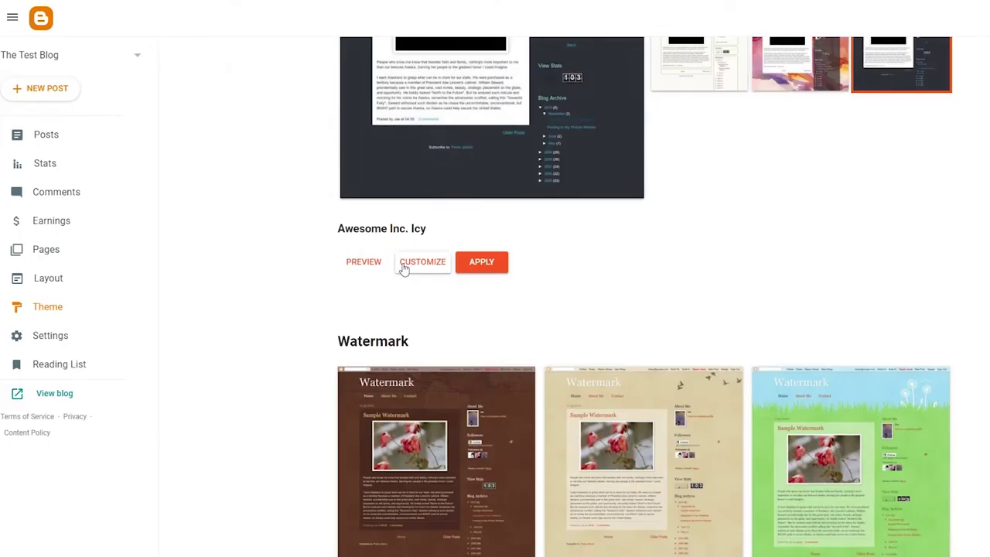
Customize the Icy theme with the body layout that has sidebars on both sides.
click(403, 266)
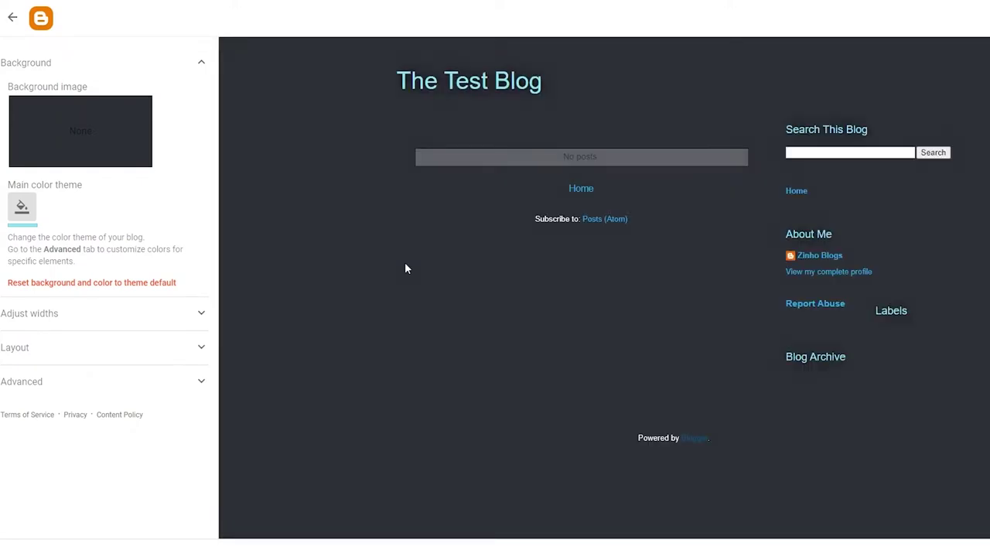
click(175, 314)
click(186, 316)
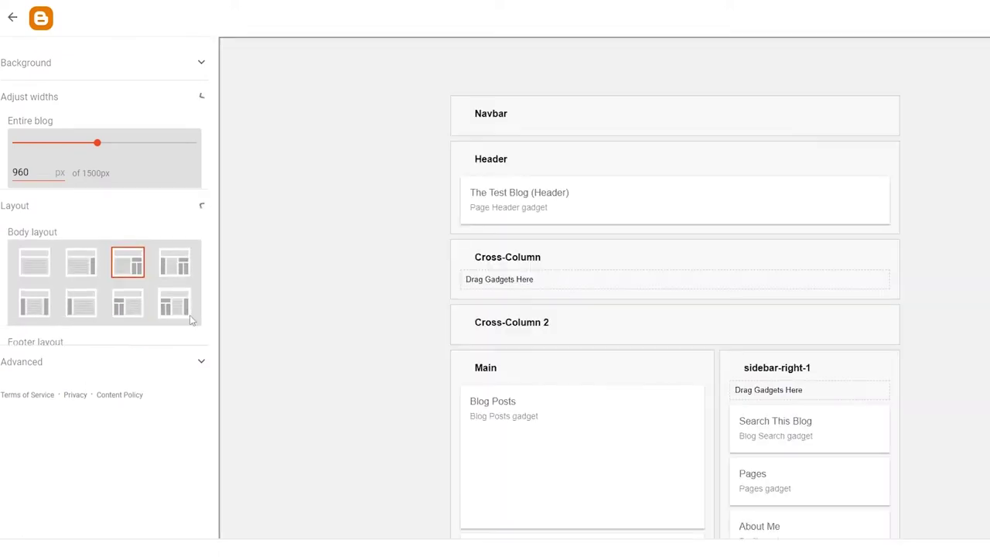
click(36, 195)
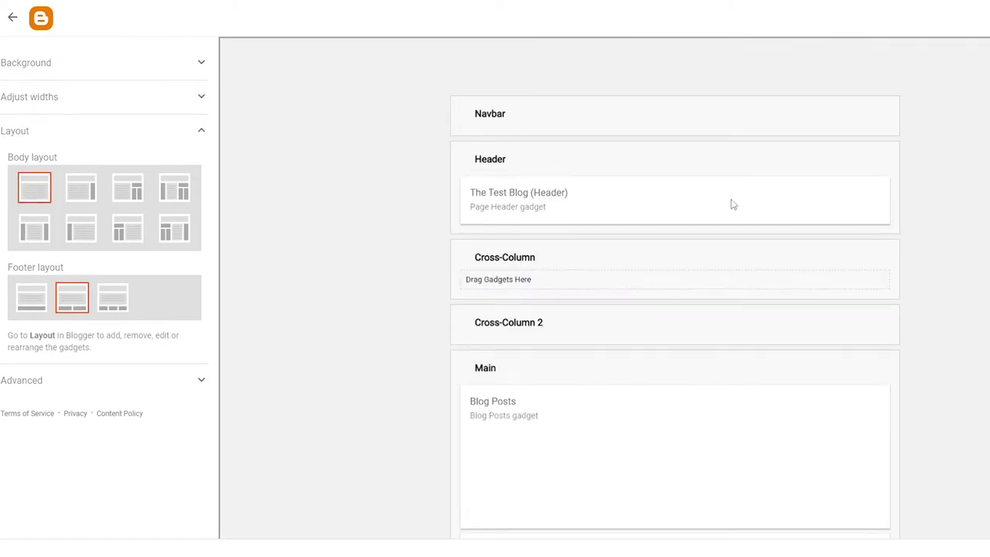
scroll(611, 427, down, 6)
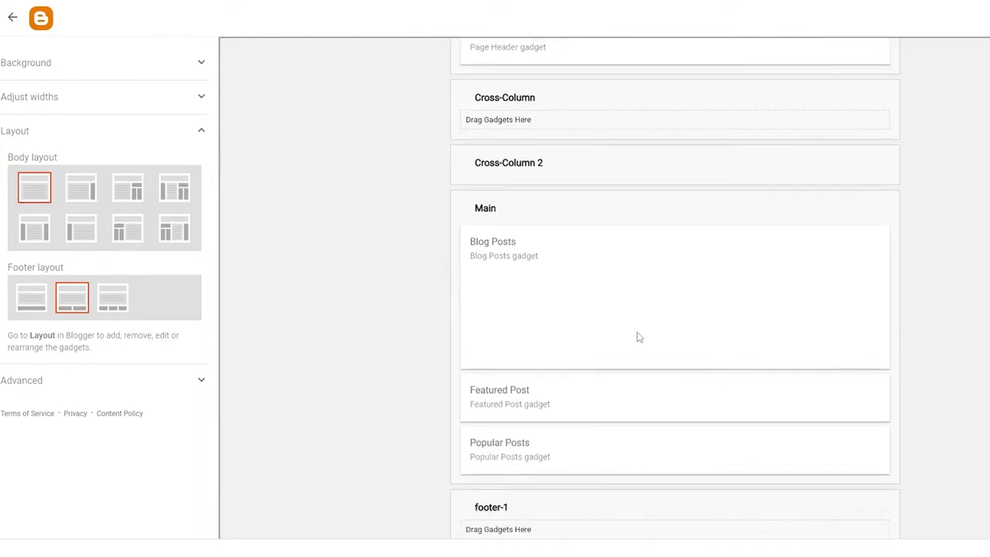
scroll(650, 295, down, 2)
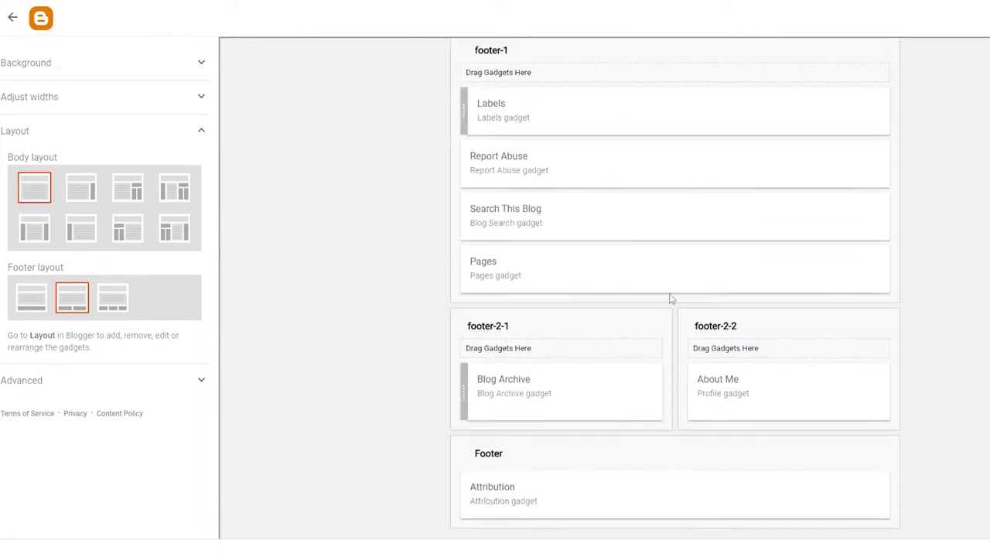
scroll(669, 297, up, 2)
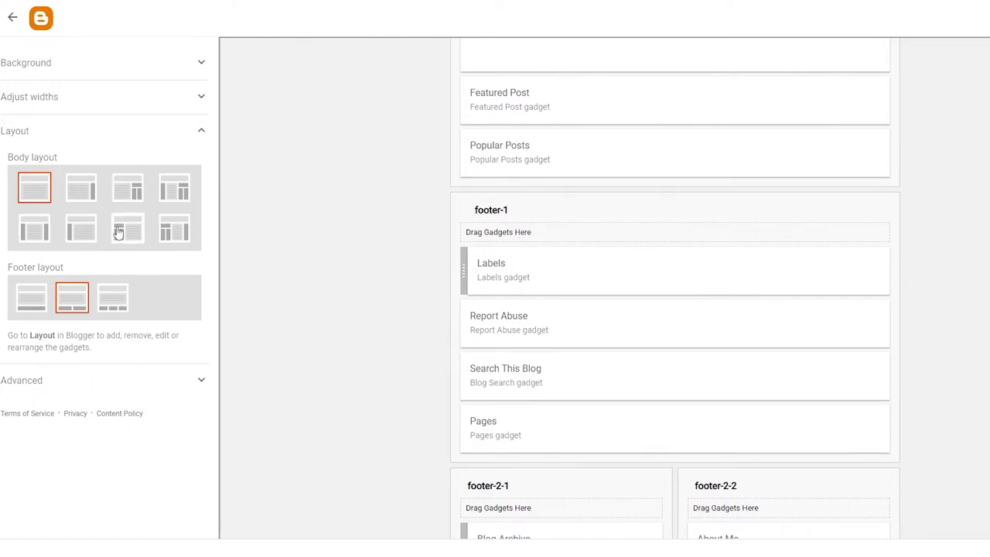
click(38, 226)
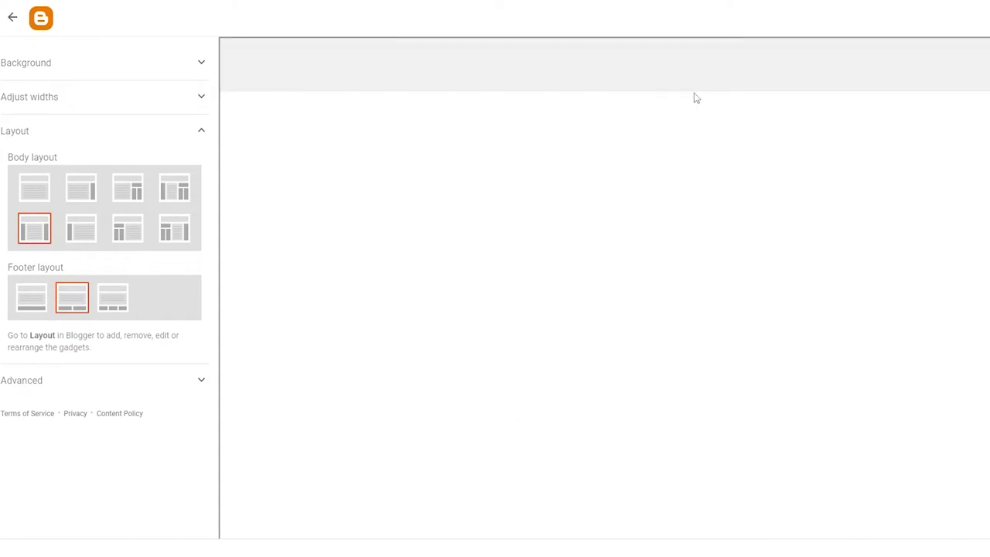
Choose the single-section full-width footer layout.
scroll(501, 357, down, 2)
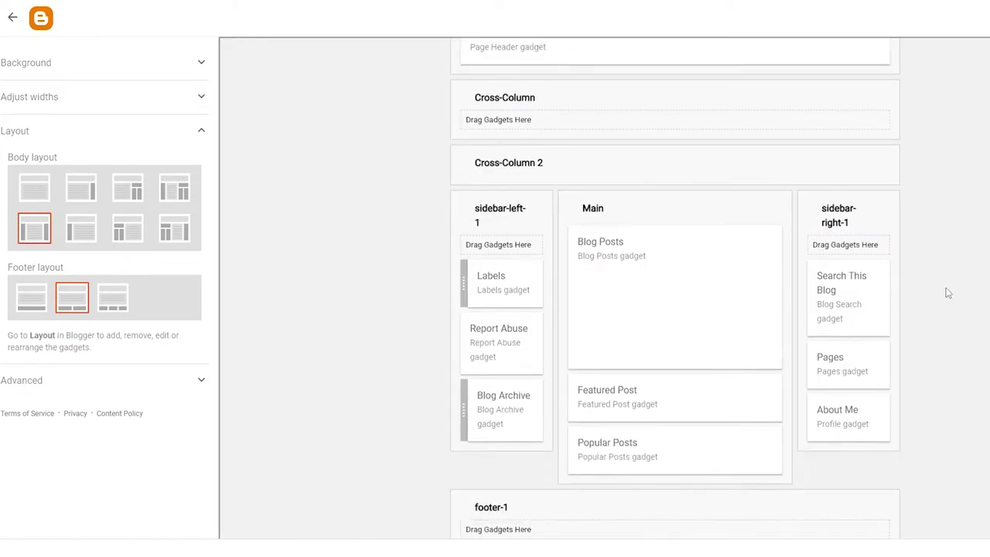
scroll(691, 309, down, 1)
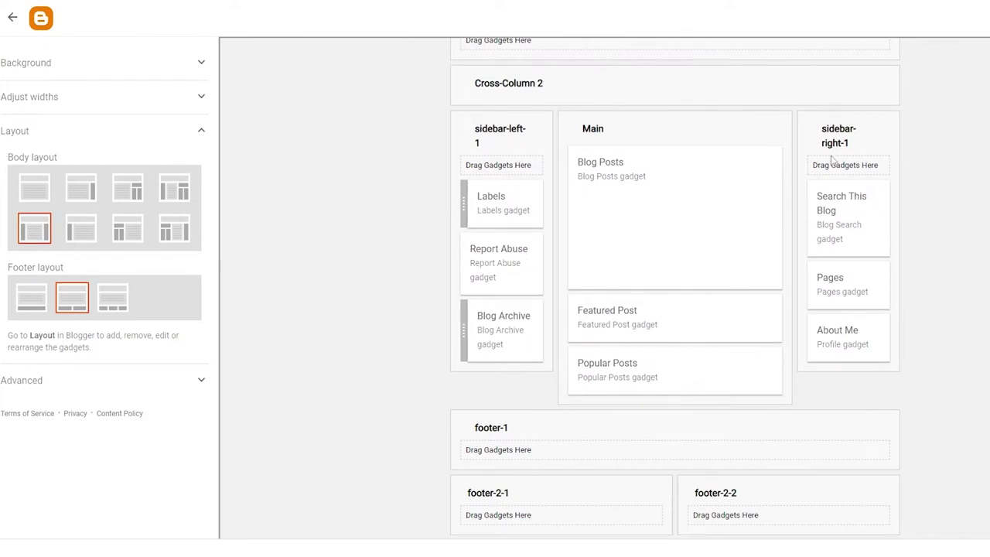
scroll(851, 249, down, 1)
scroll(863, 250, up, 4)
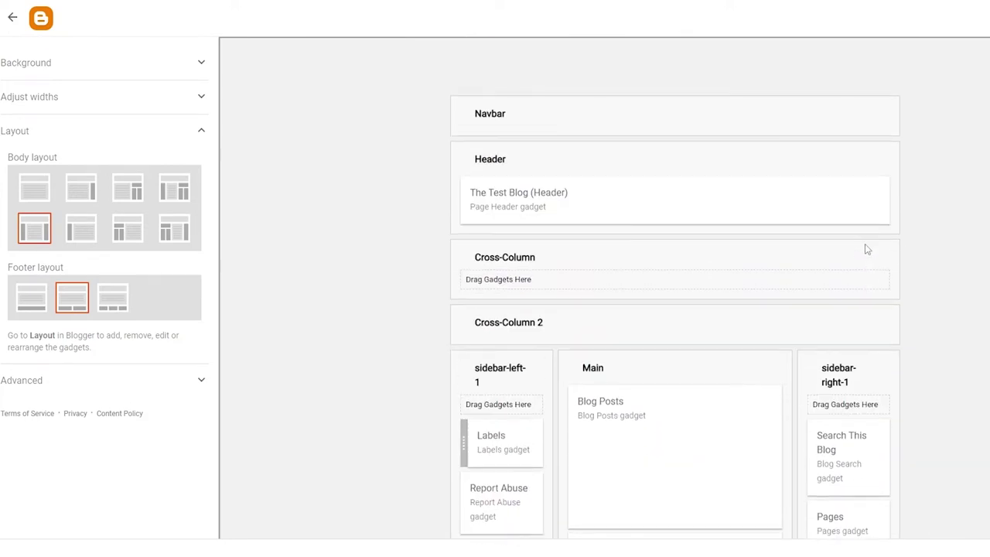
scroll(691, 307, down, 2)
scroll(712, 354, up, 1)
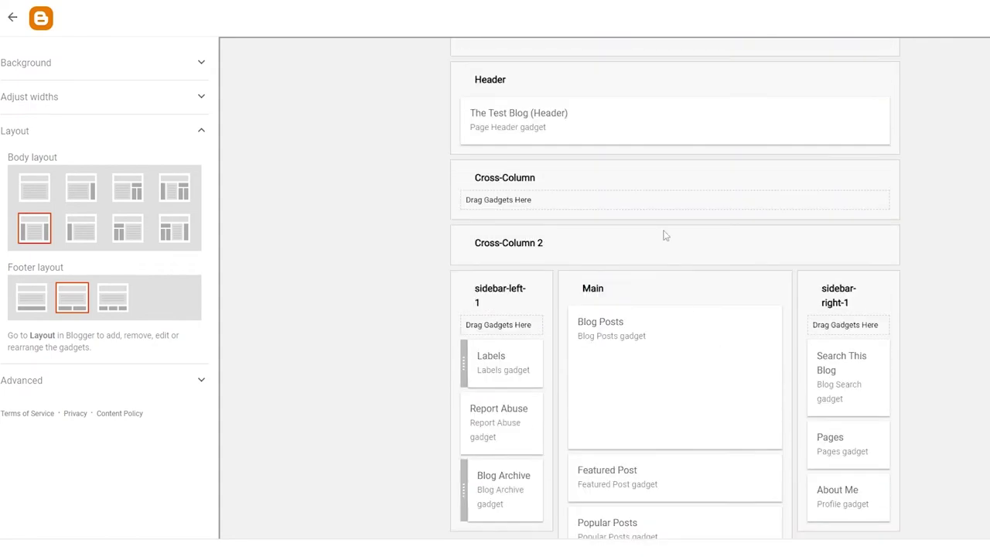
scroll(672, 245, down, 3)
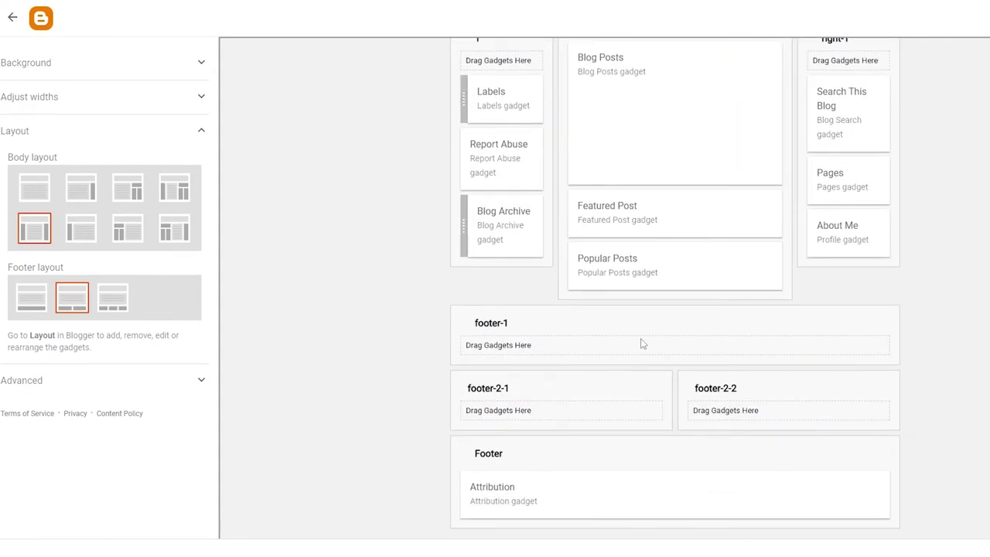
scroll(344, 313, up, 2)
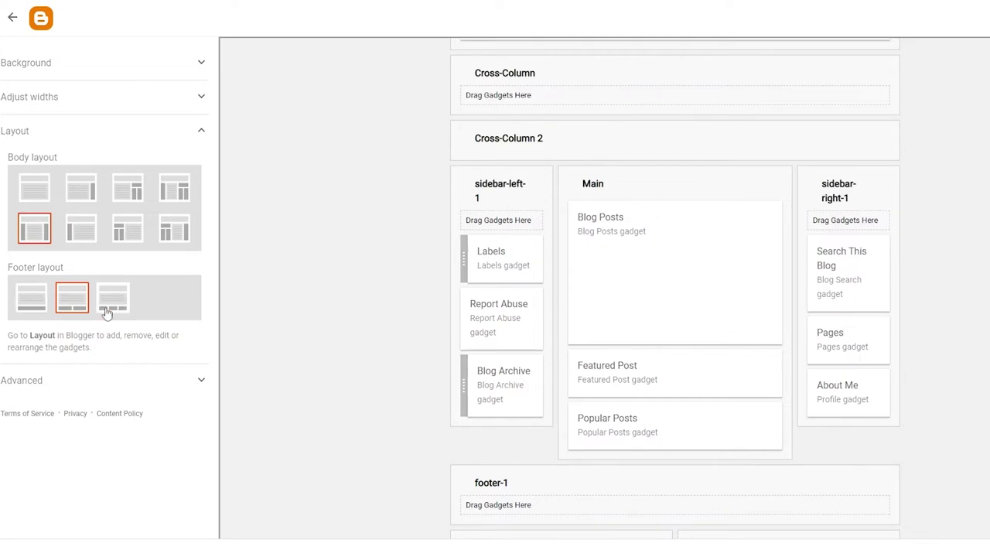
click(39, 306)
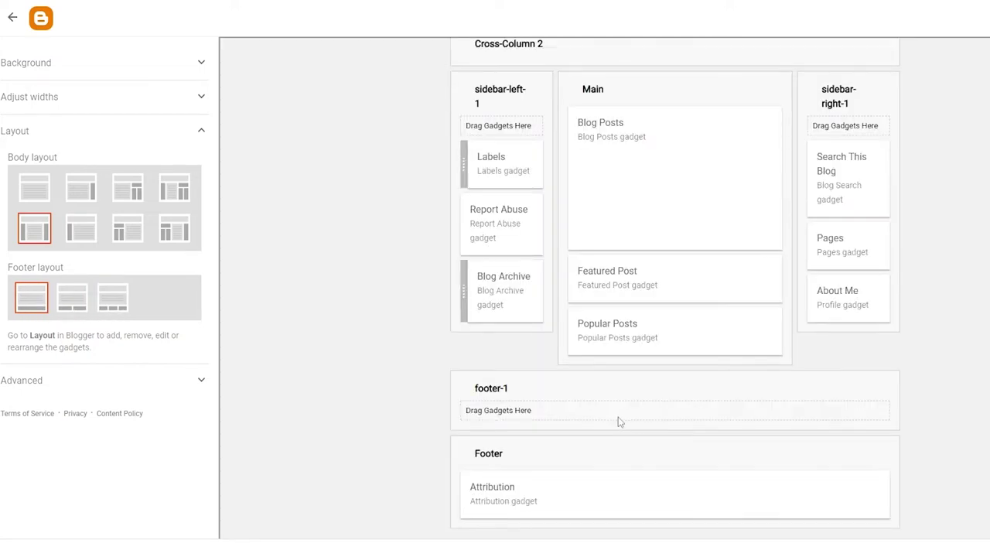
click(201, 383)
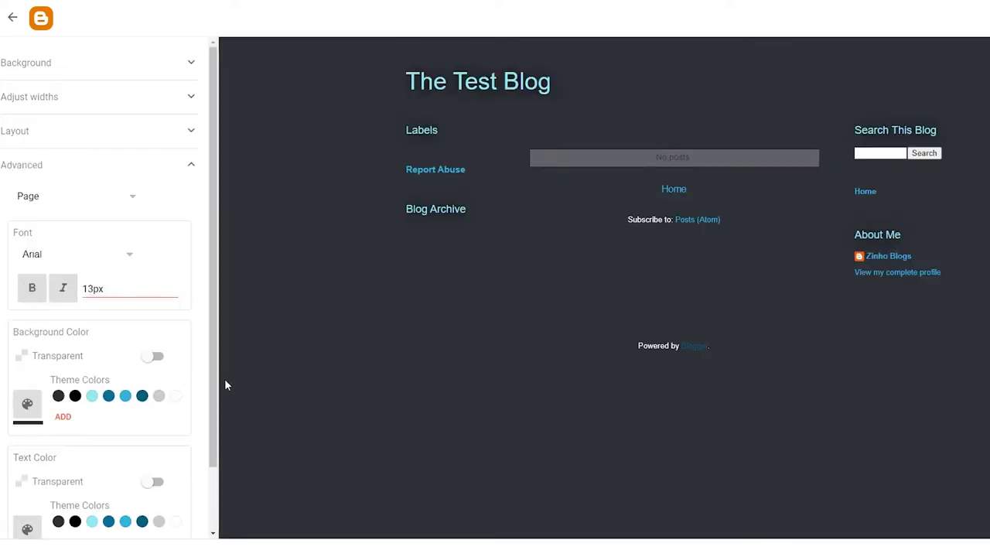
scroll(184, 379, down, 2)
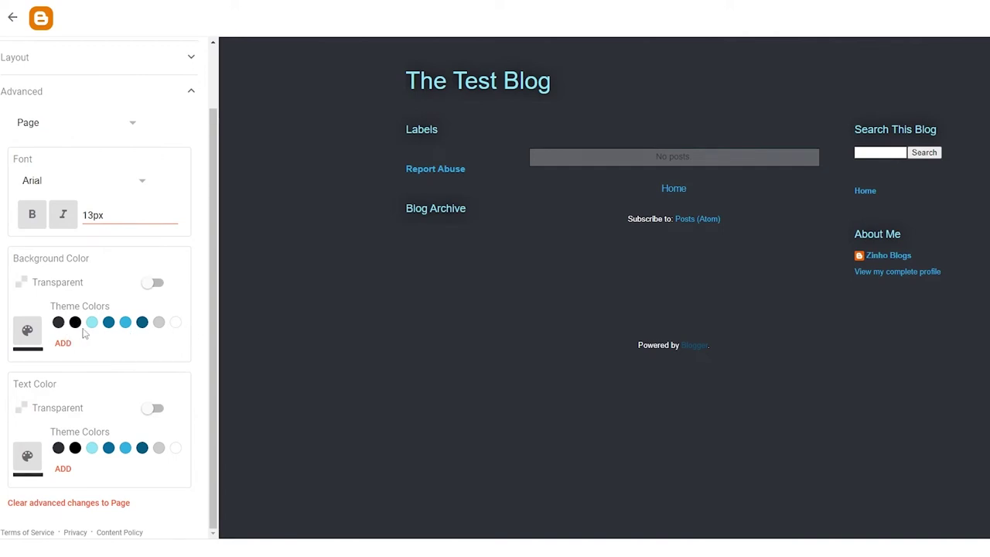
scroll(124, 461, up, 2)
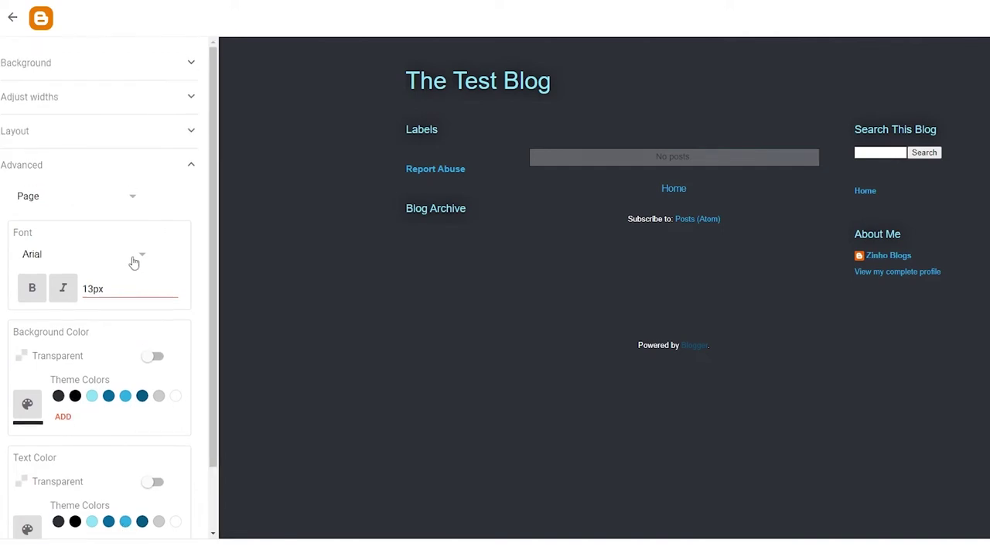
click(132, 197)
click(168, 207)
click(180, 106)
click(180, 106)
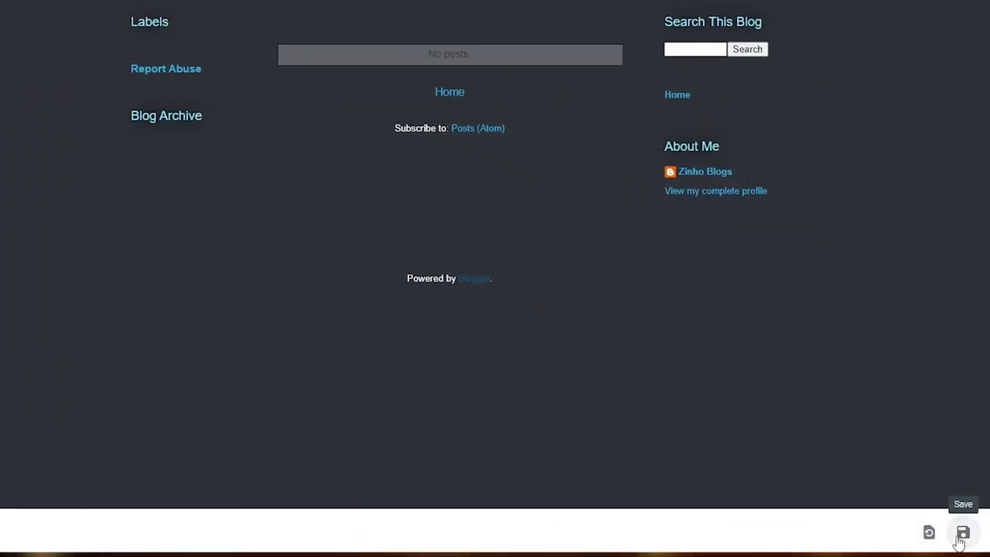
Save the theme customisations, accepting the hidden-gadgets warning.
click(961, 532)
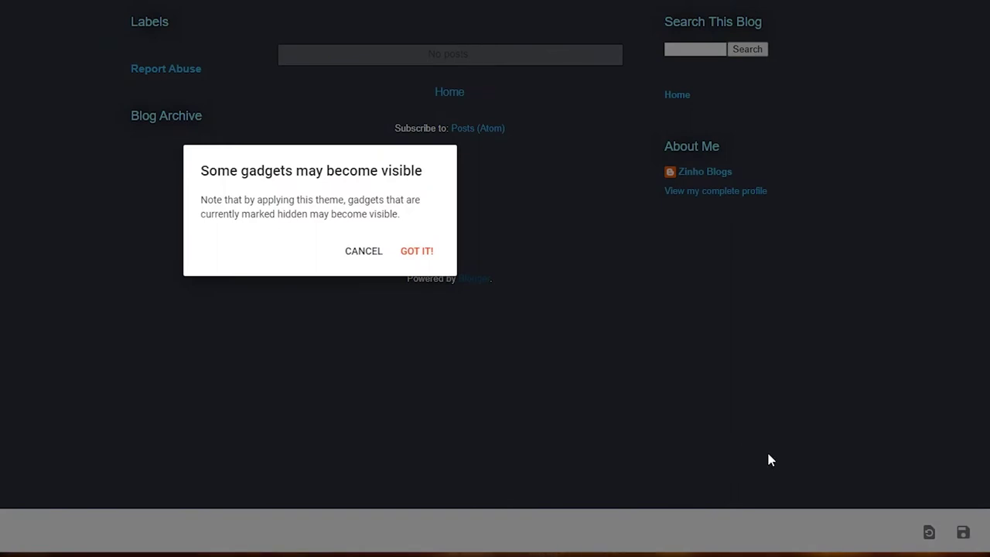
click(434, 256)
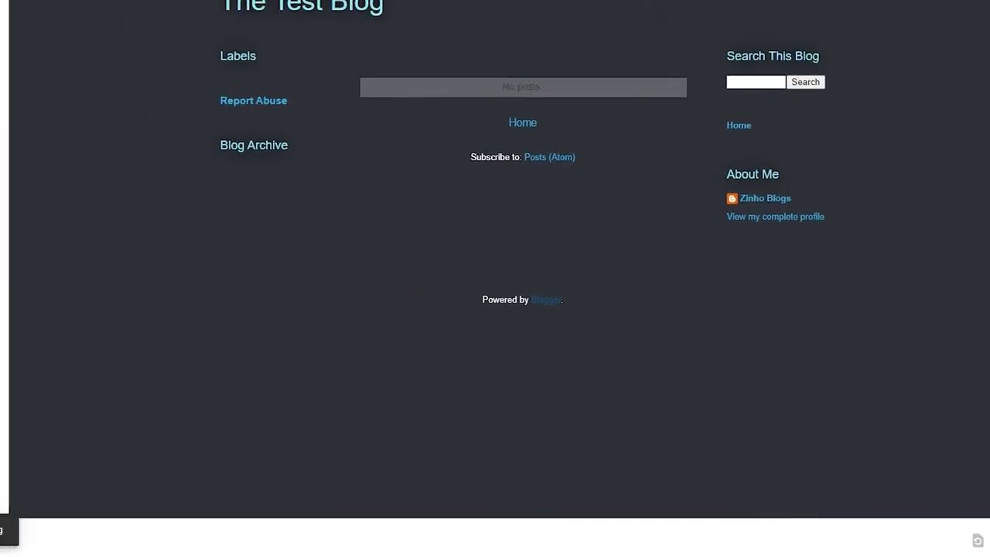
click(18, 18)
Start a new, blank blog post.
scroll(538, 131, down, 6)
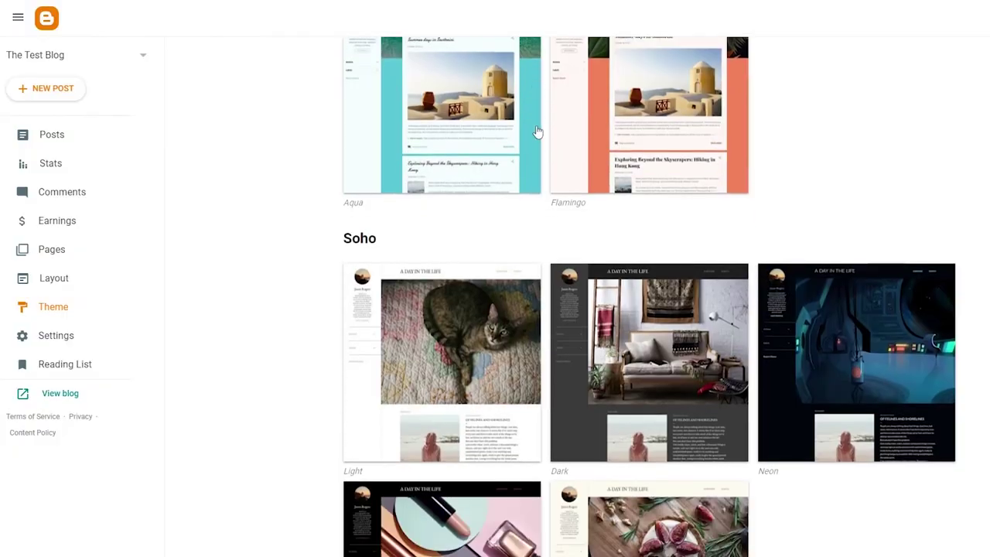
scroll(537, 131, up, 6)
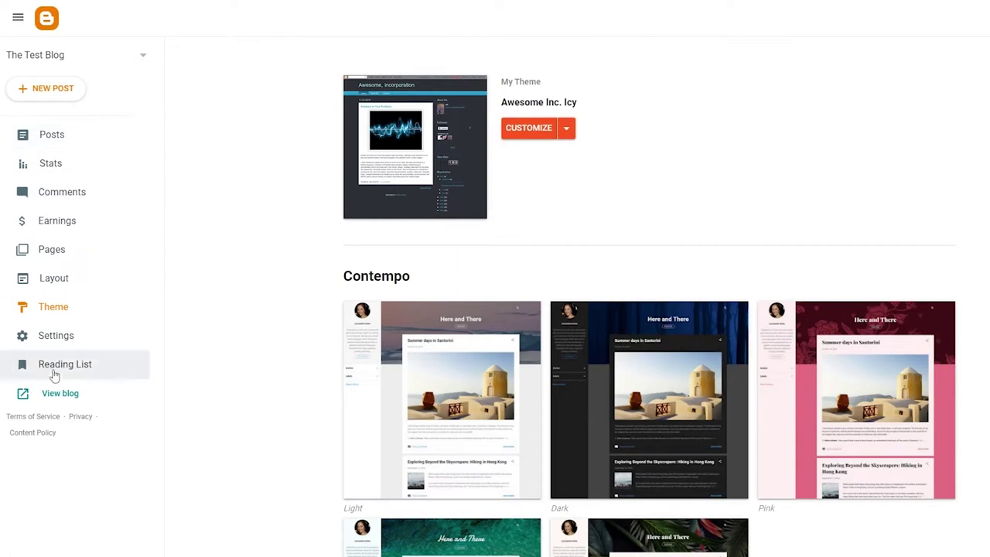
click(48, 394)
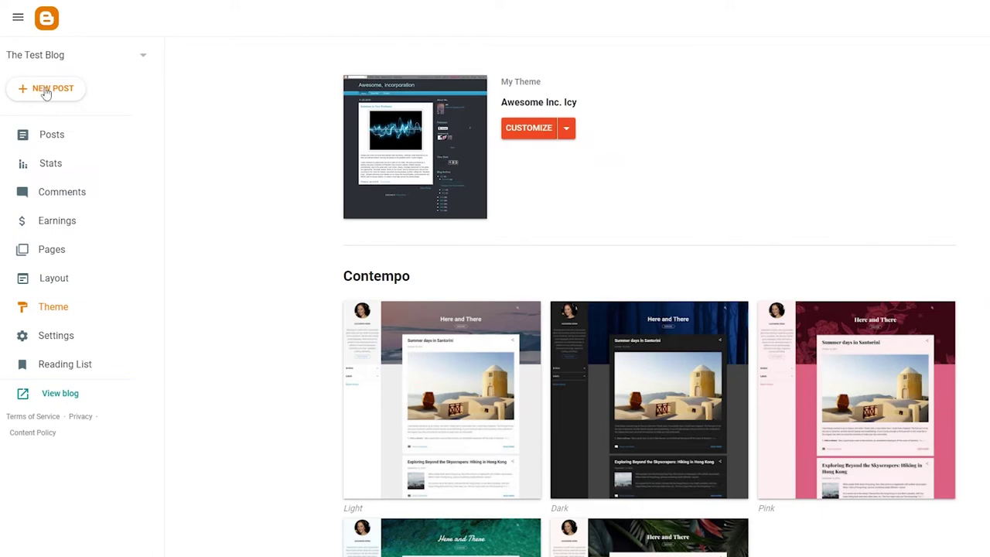
click(48, 93)
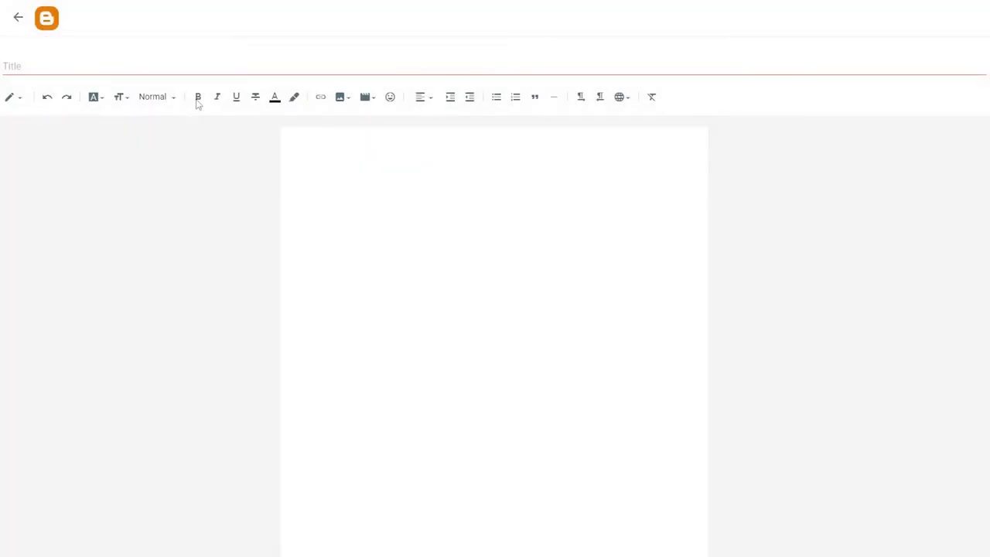
Enter 'Lenovo Legion 5 PRO Review' as the post title, correcting the spelling.
click(122, 65)
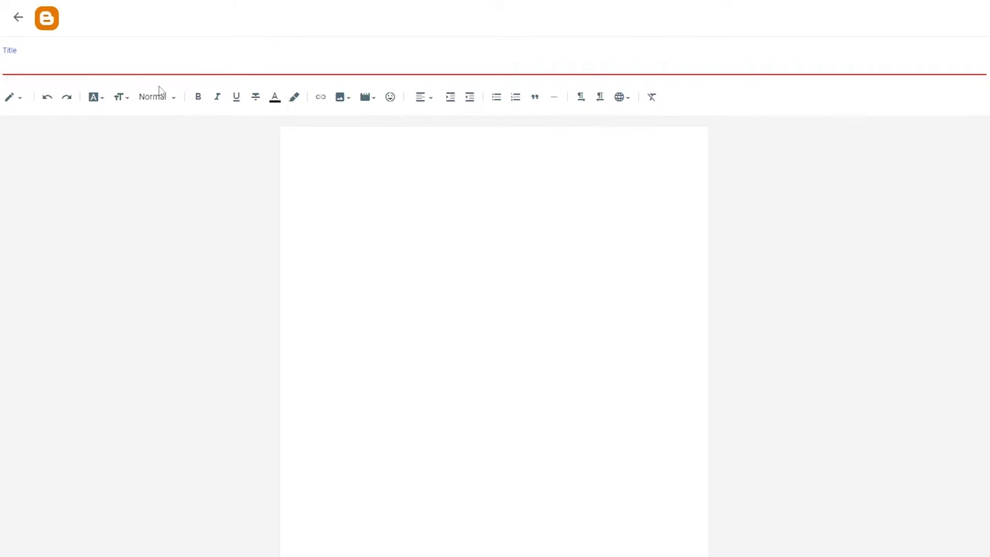
text(Levo Legion 5)
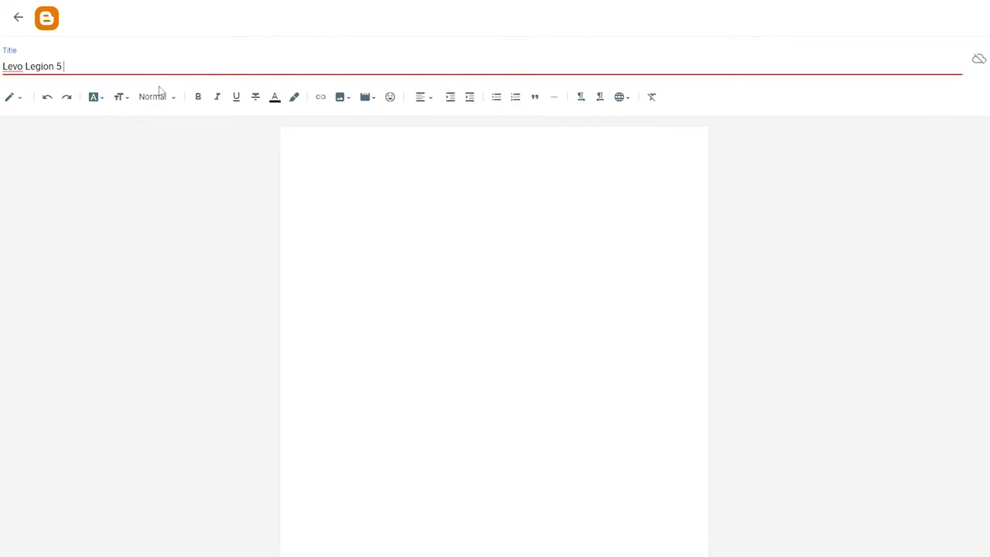
key(ctrl+a)
text(Lenovo Legion 5 PRO)
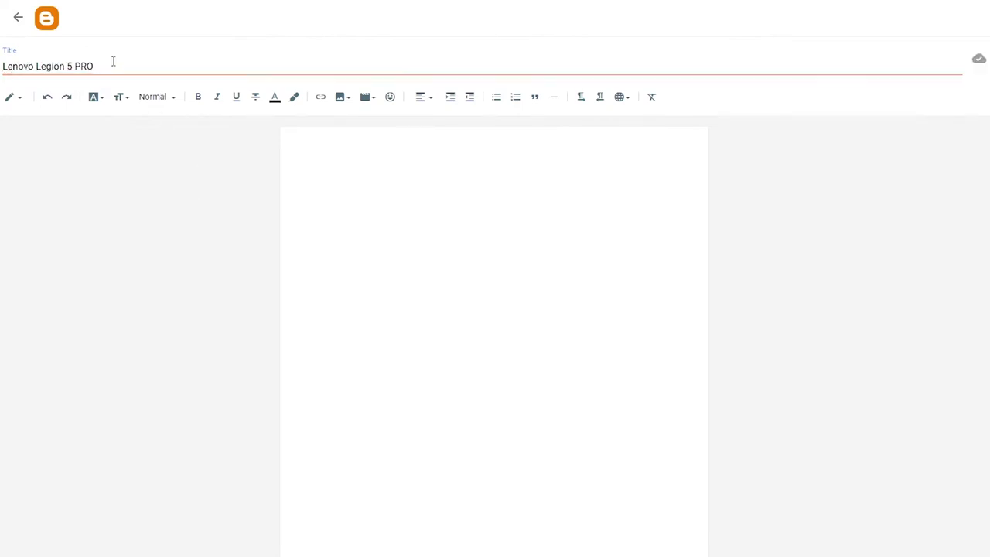
click(113, 62)
text(Review)
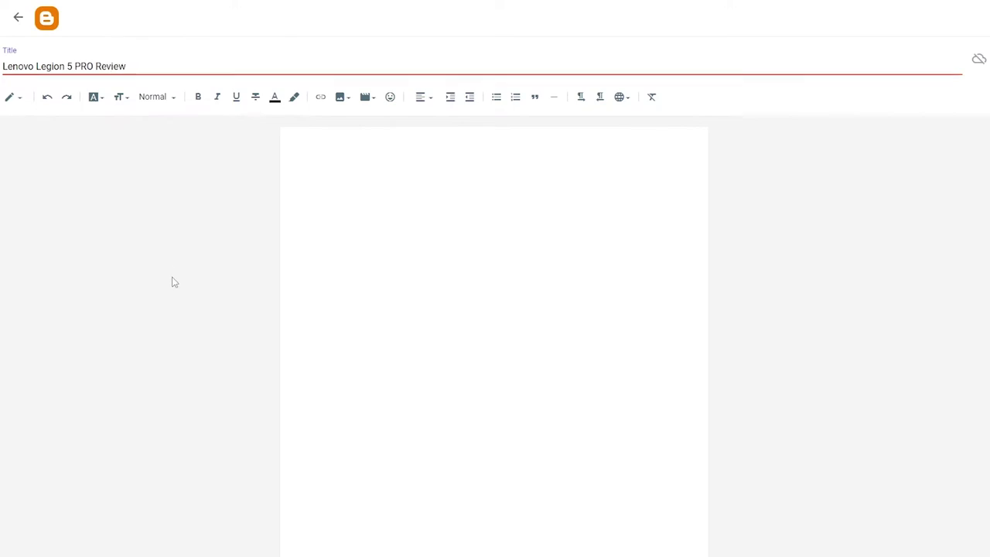
click(333, 223)
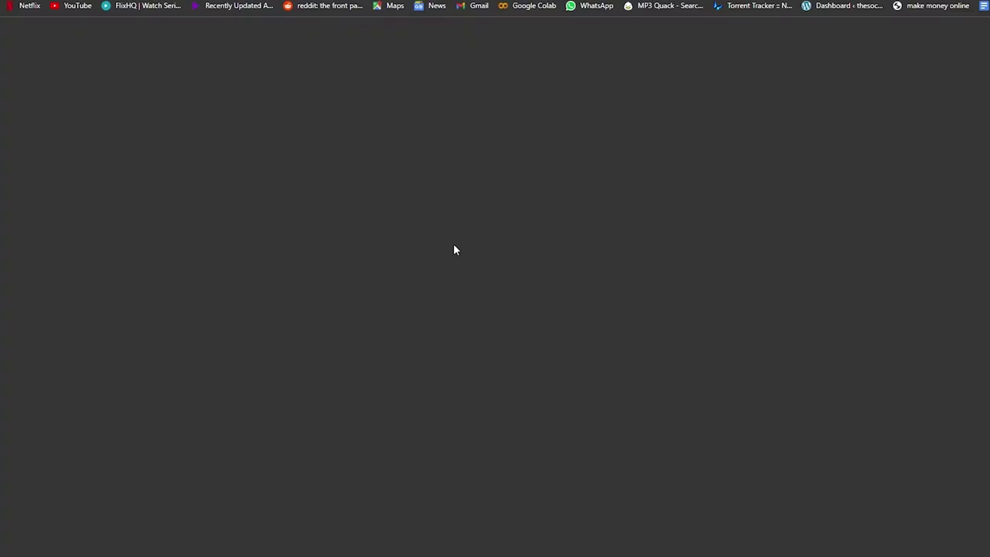
Search Google Images for 'lenovo legion 5 pro'.
text(Le)
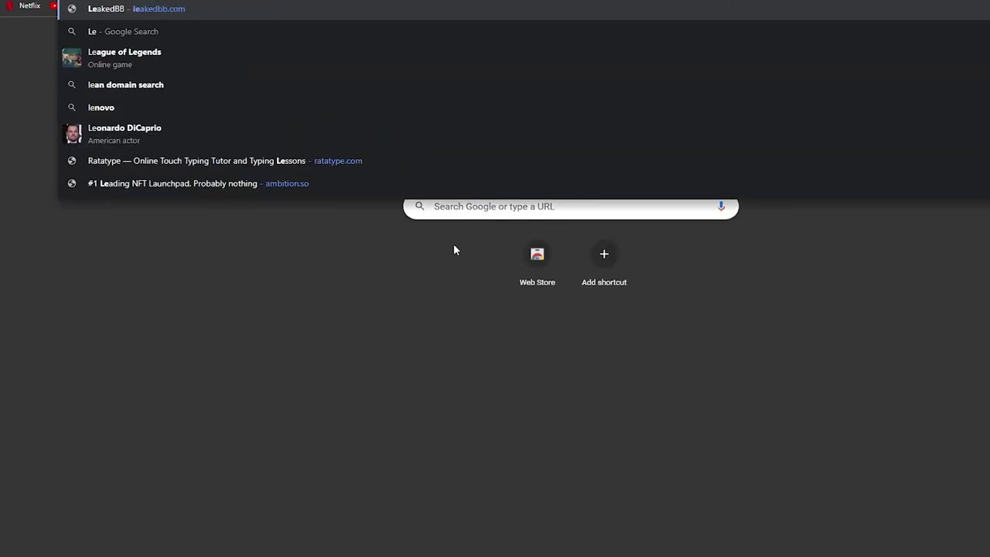
text(vo legion 5 pro)
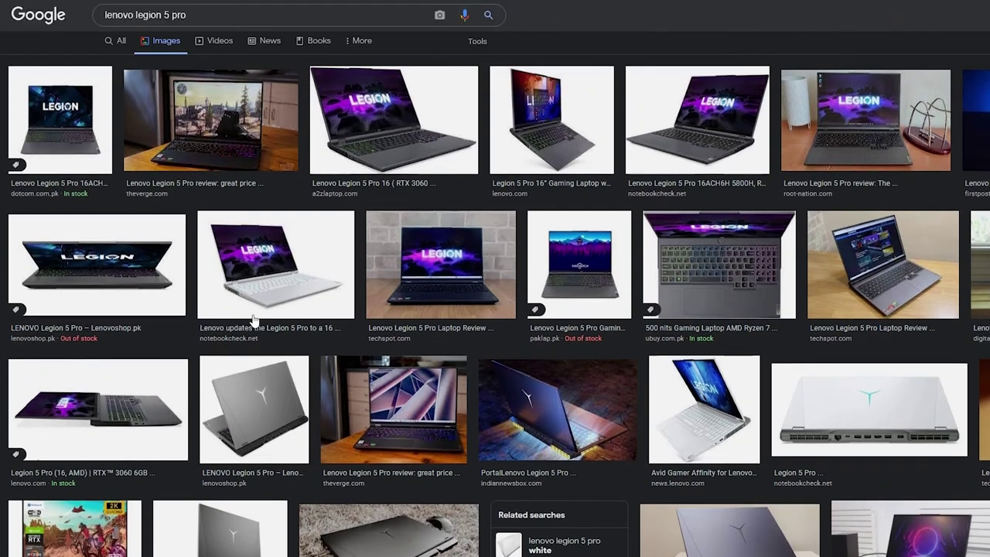
scroll(445, 245, down, 3)
scroll(428, 209, up, 3)
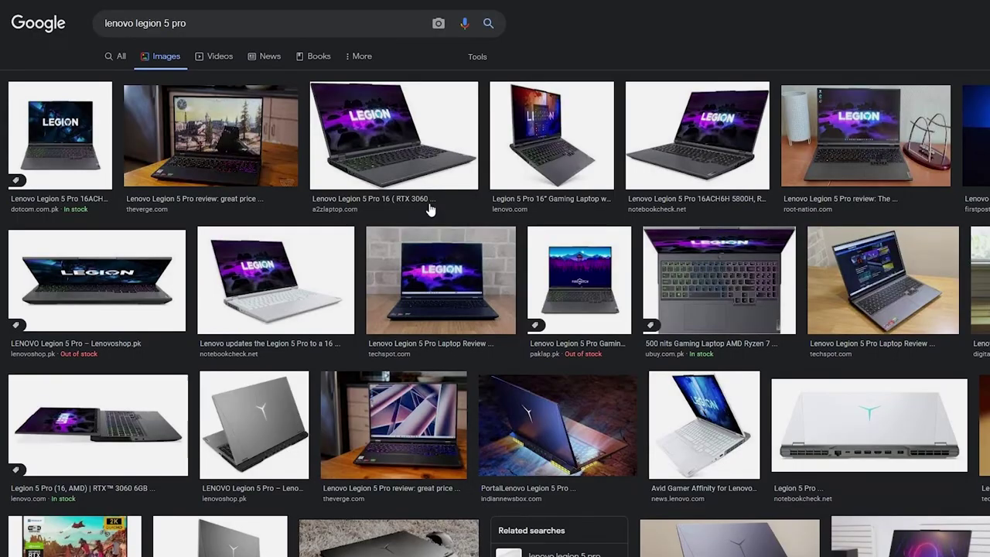
Save the Moneycontrol review photo of the laptop to the computer.
click(401, 151)
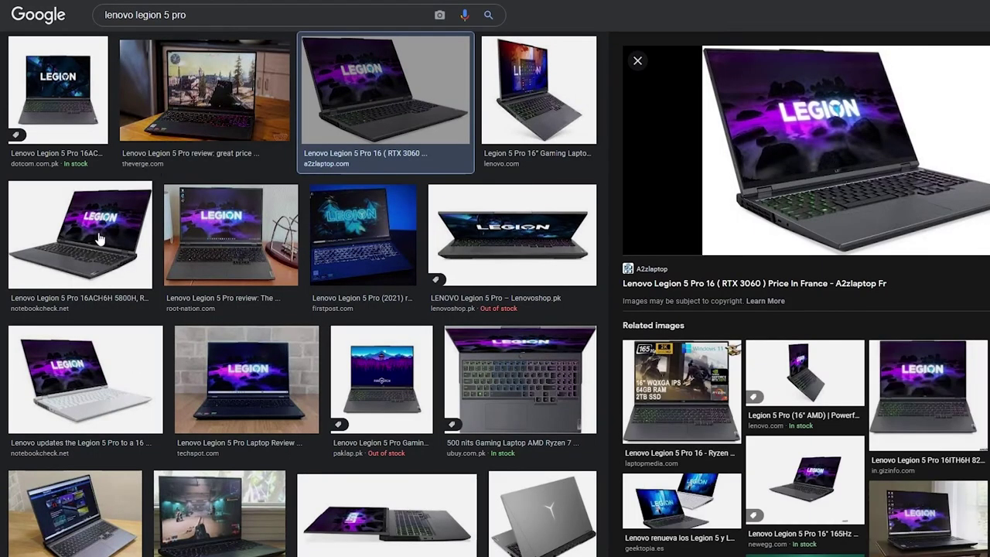
click(65, 238)
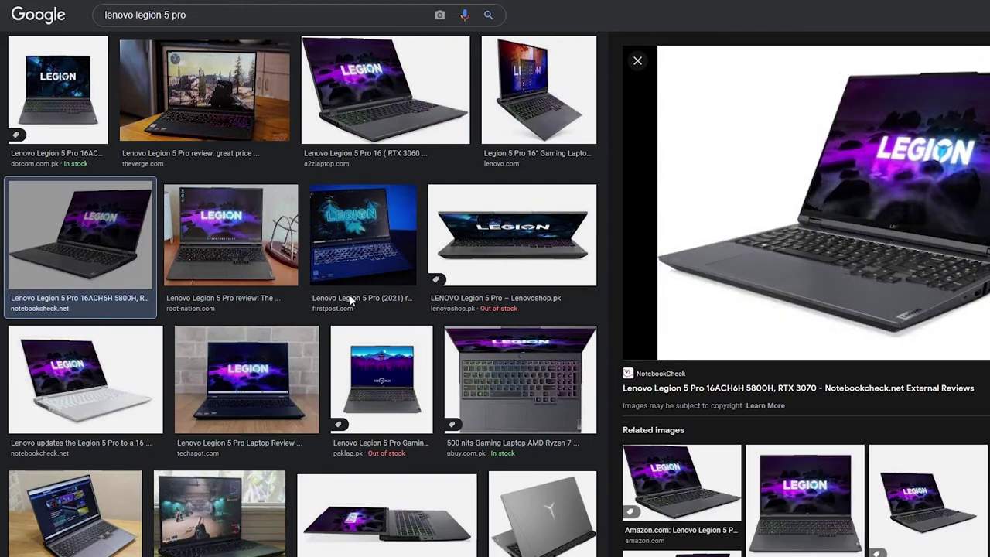
scroll(356, 301, down, 2)
scroll(376, 238, down, 5)
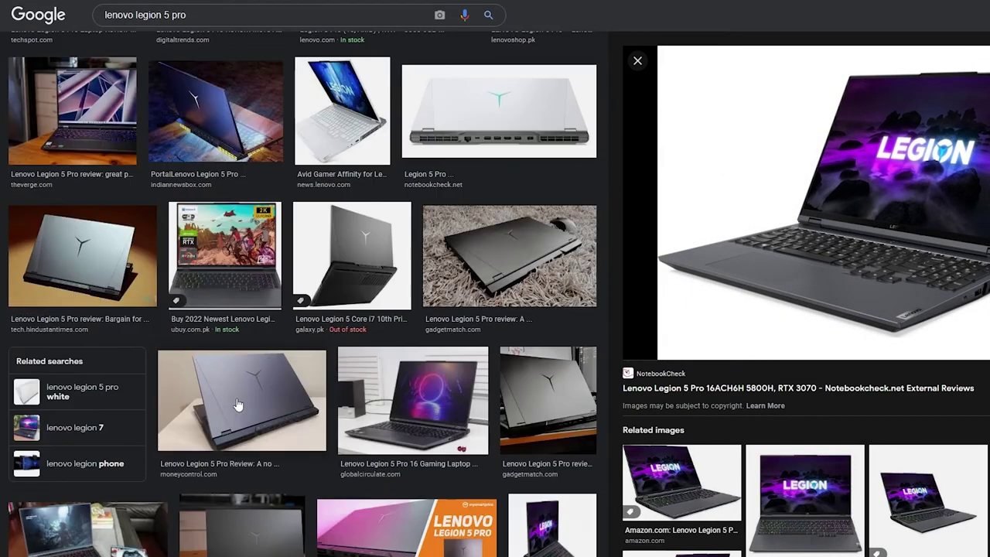
click(236, 404)
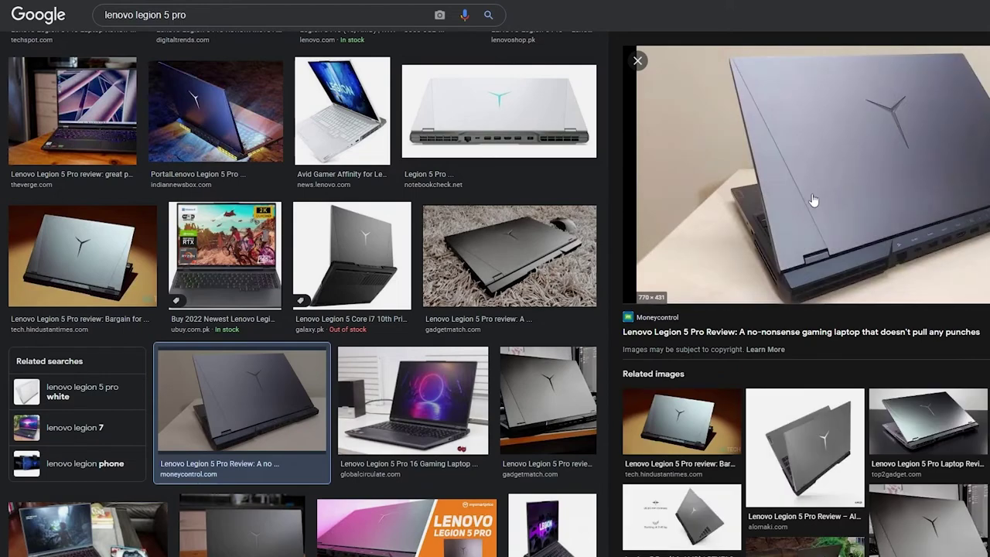
right_click(833, 147)
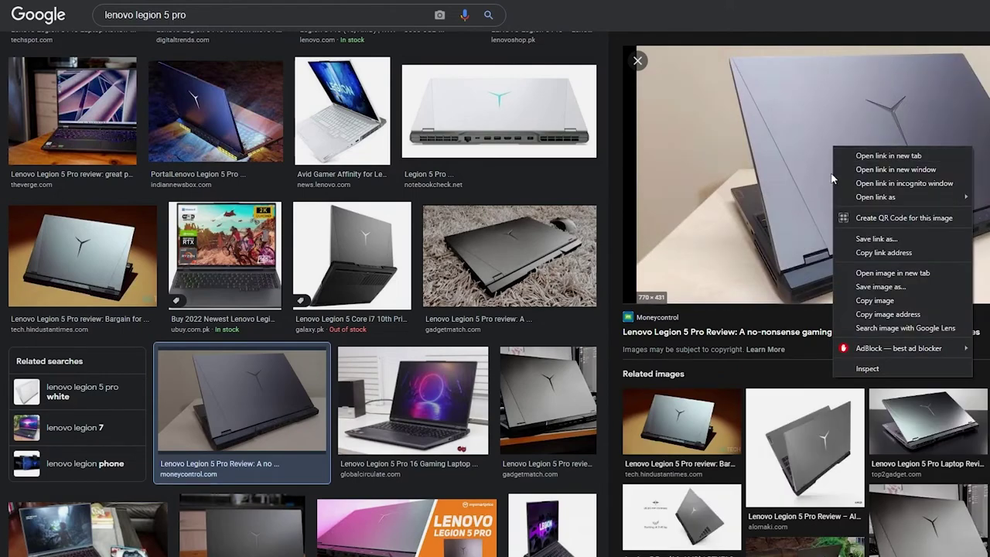
click(878, 287)
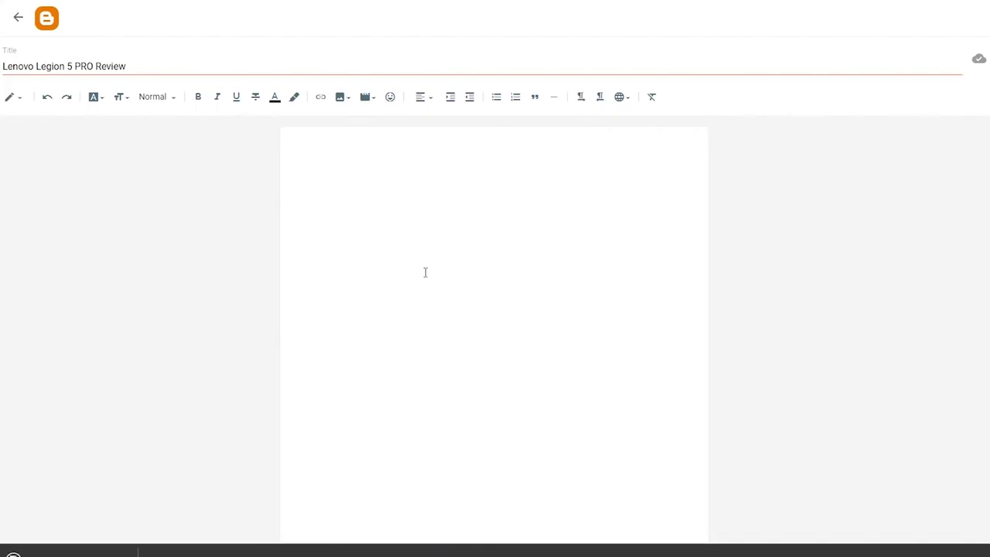
Upload Lenovo-Legion-5-Pro from the Pictures folder and insert it into the post body.
click(365, 97)
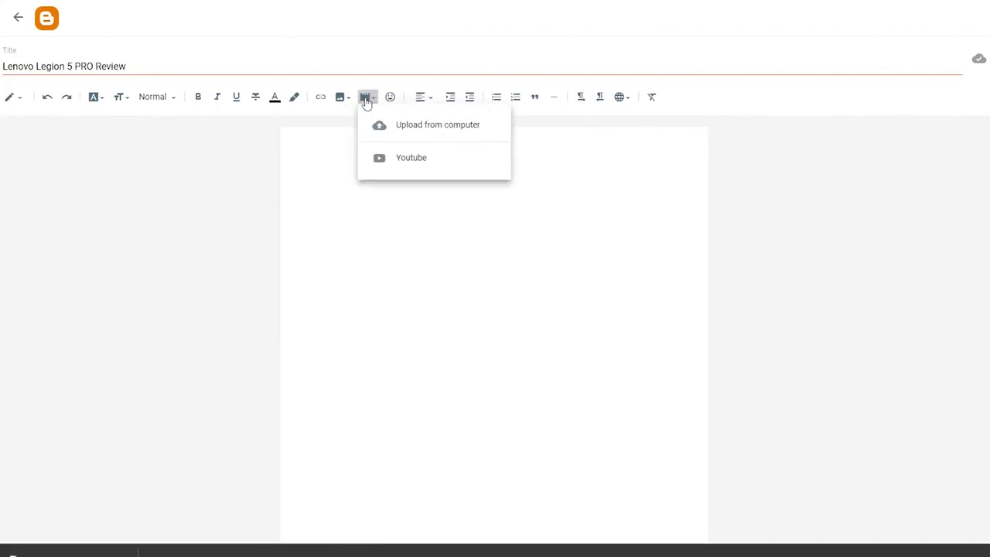
click(366, 134)
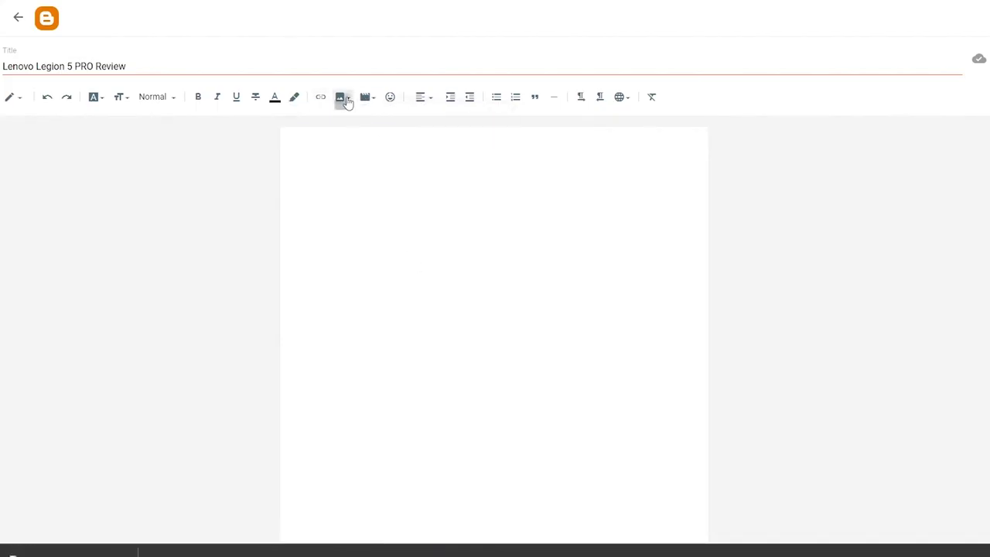
click(345, 99)
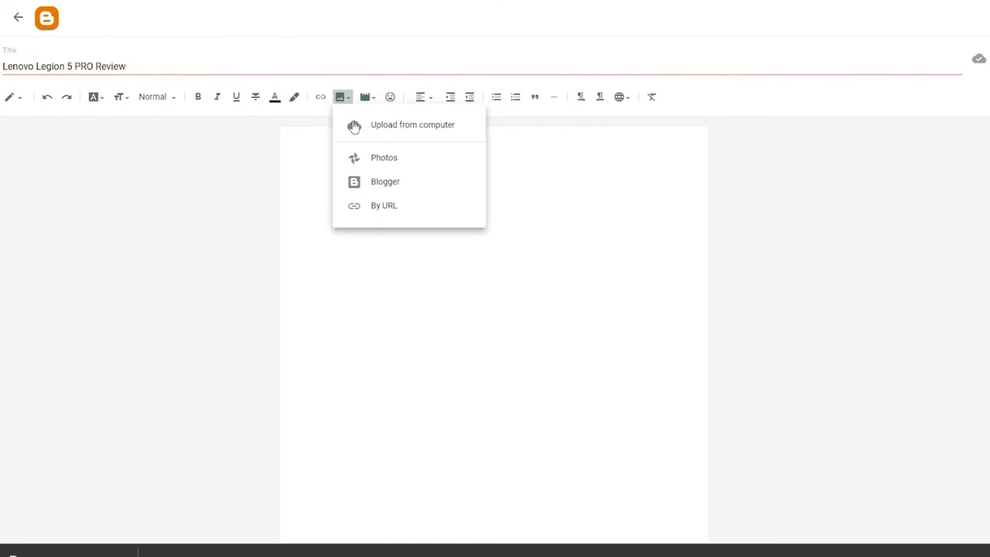
click(414, 137)
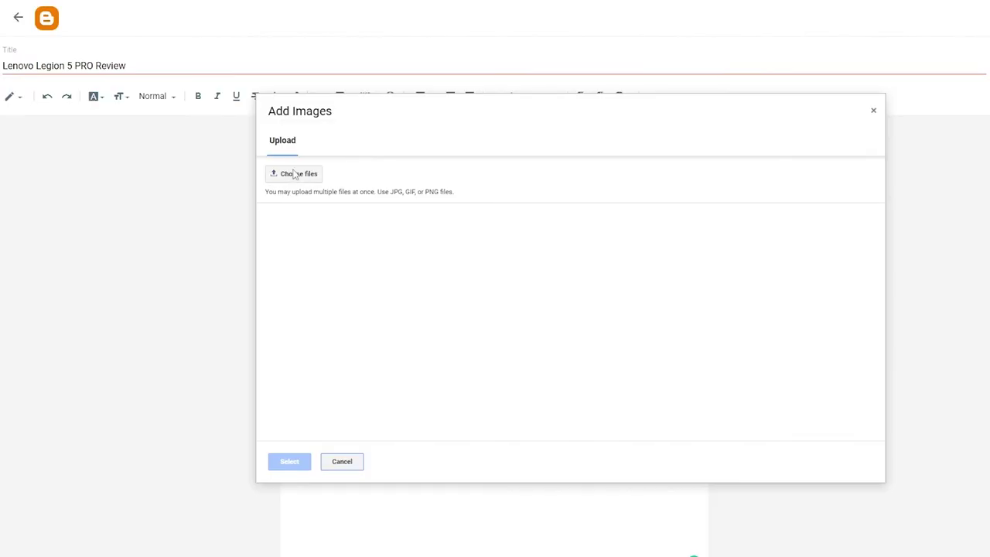
click(294, 175)
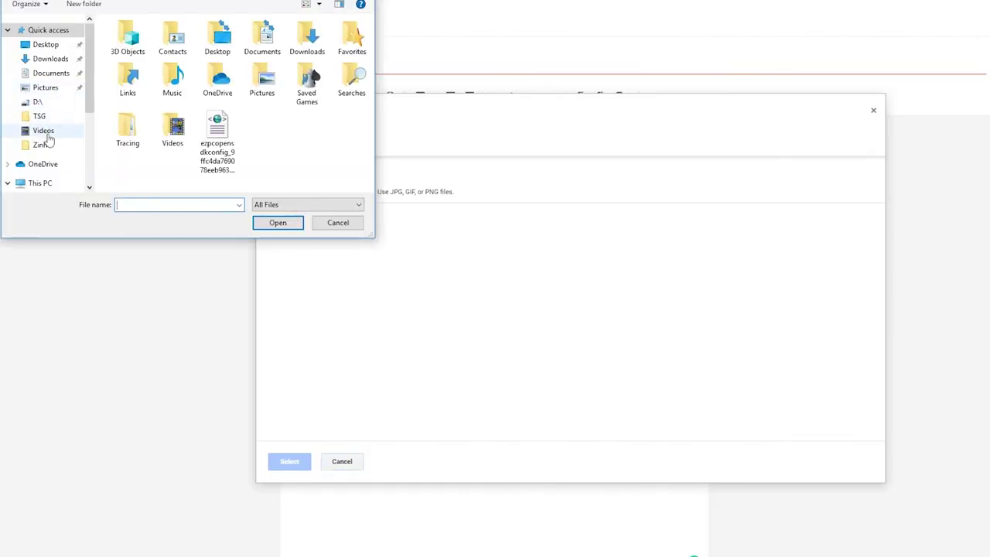
click(45, 130)
click(47, 88)
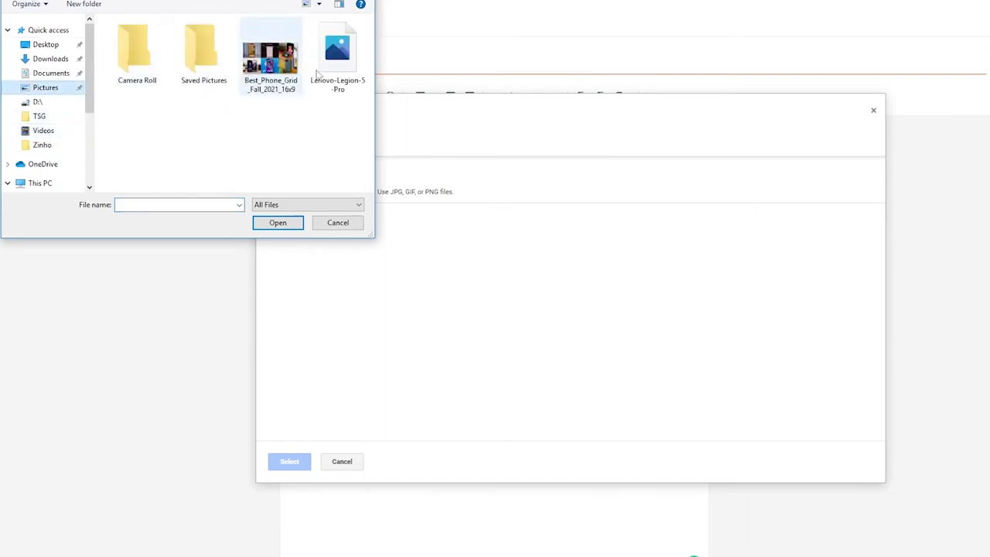
double_click(332, 71)
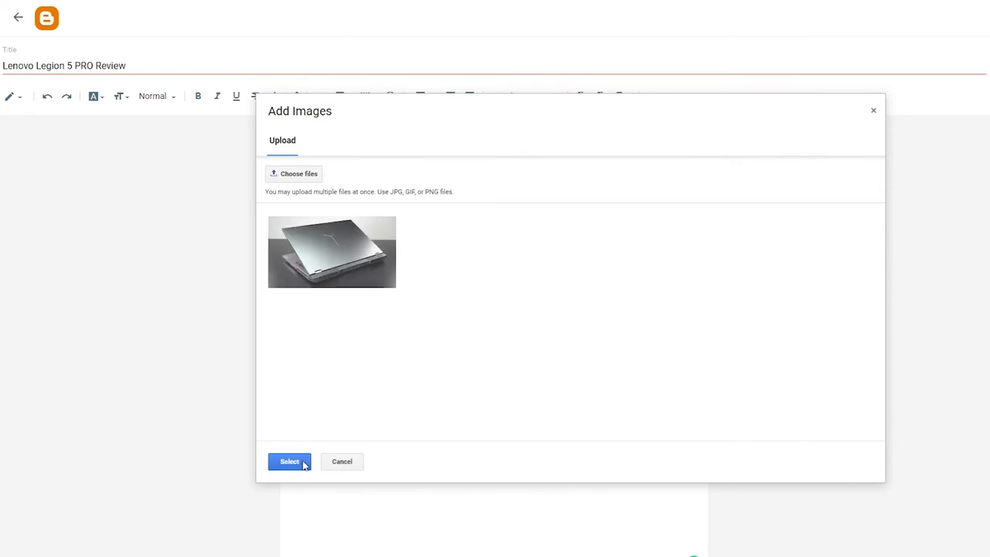
click(303, 462)
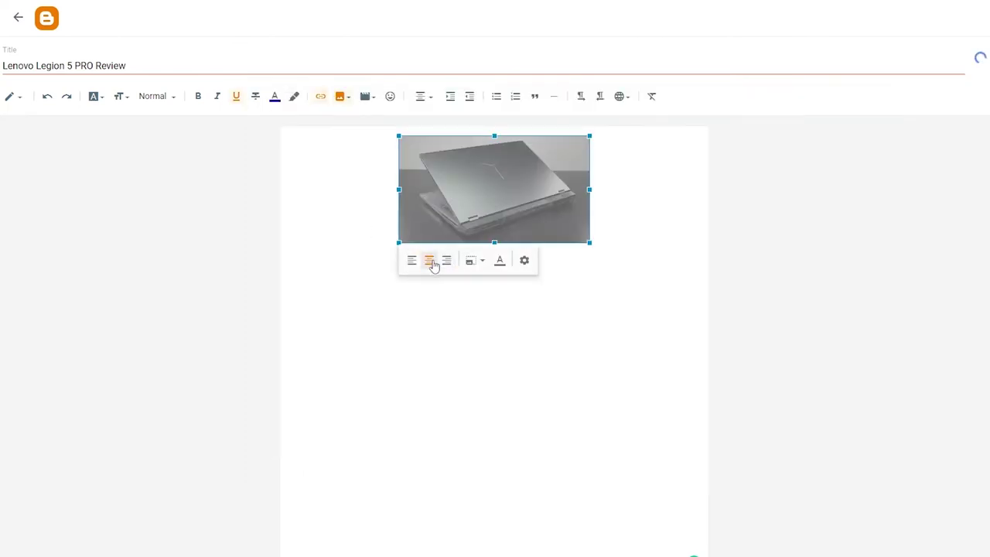
Make the laptop photo Extra large, stretch it to full width, left-align it, and add a paragraph below.
click(467, 263)
click(461, 320)
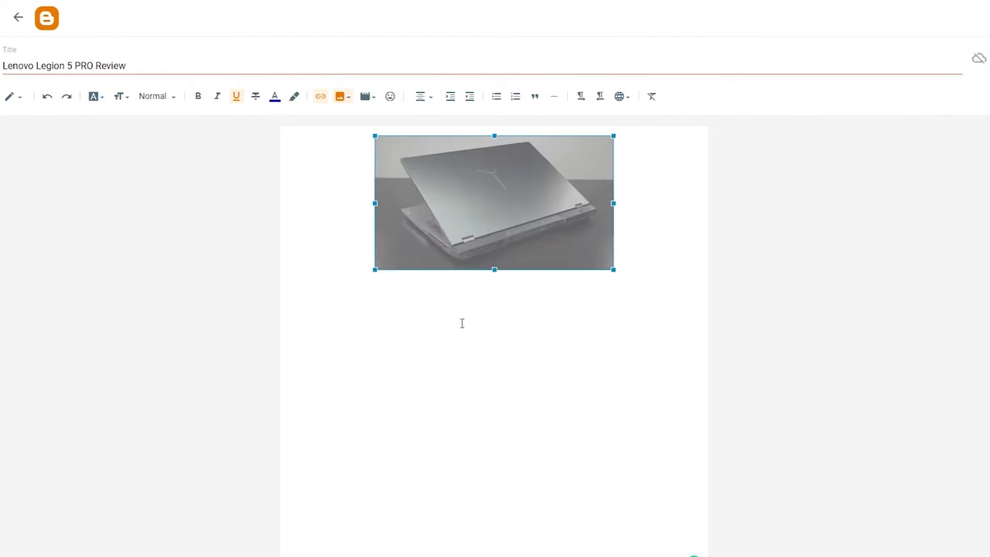
click(459, 294)
click(439, 374)
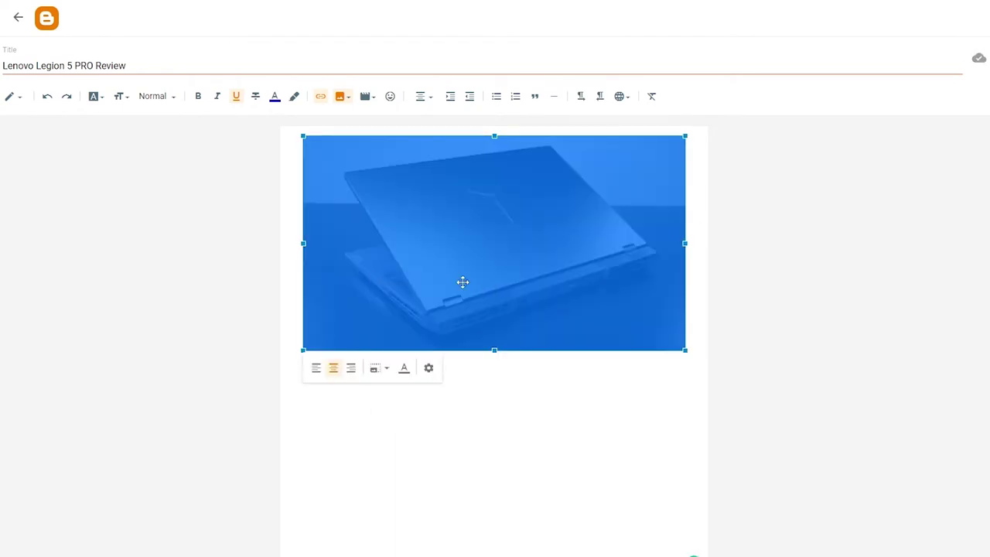
drag(301, 243, 299, 243)
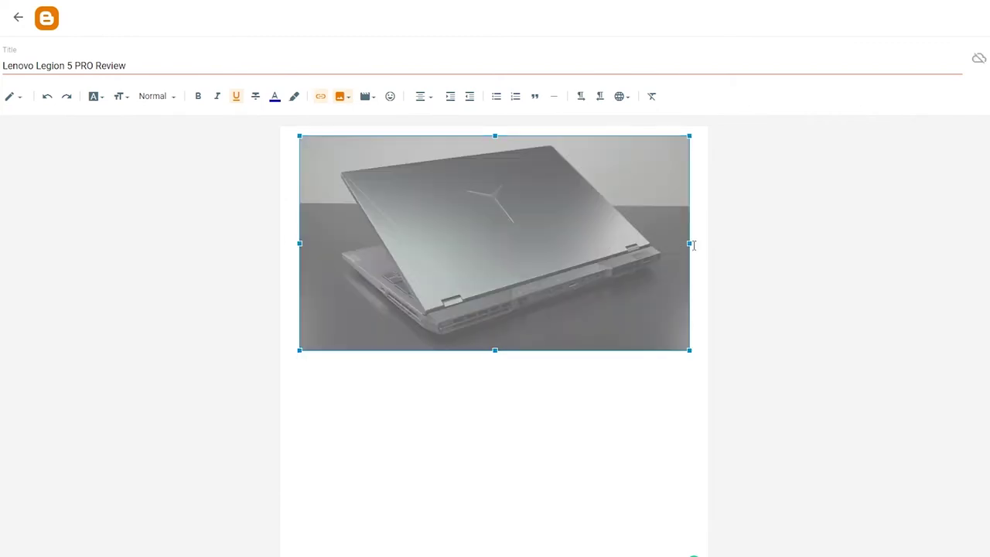
drag(688, 243, 702, 243)
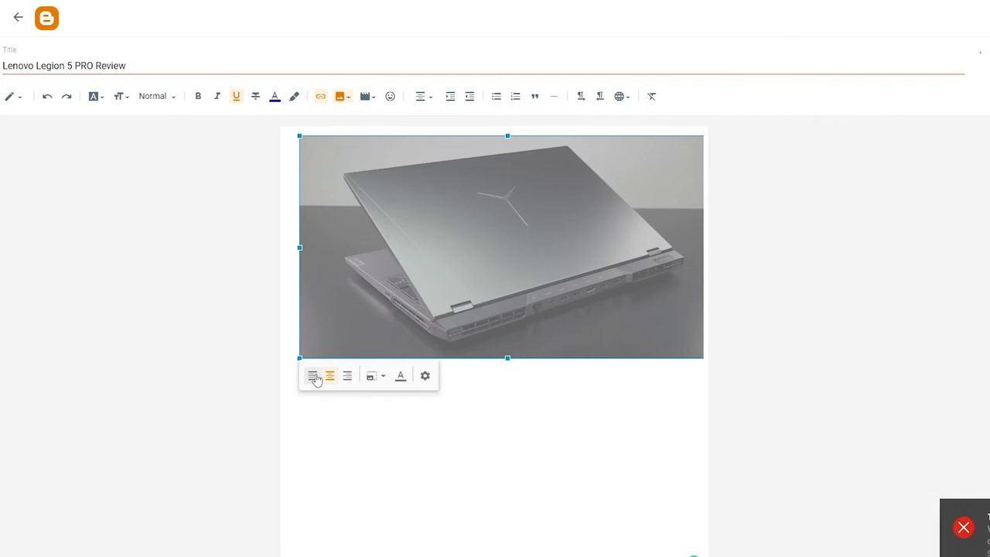
click(313, 375)
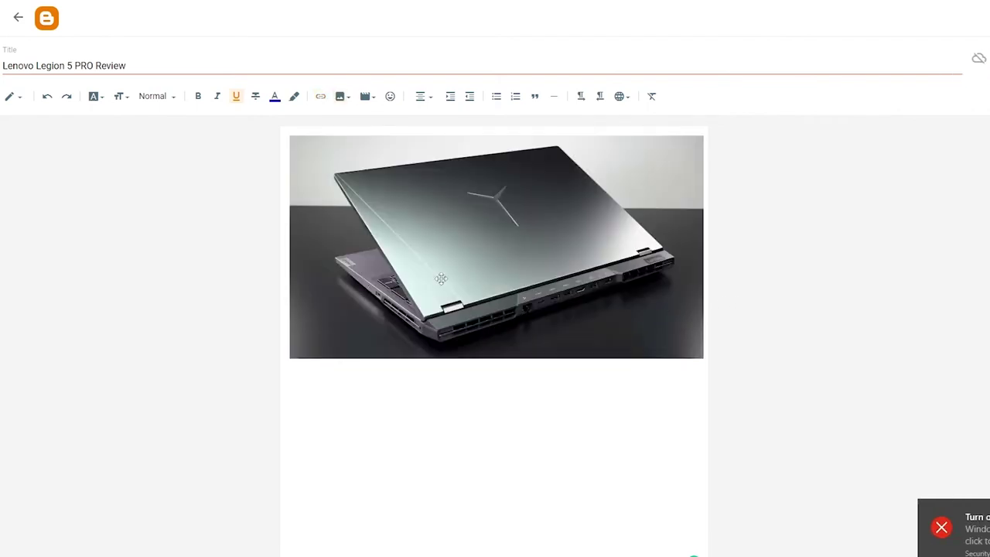
click(701, 267)
click(517, 404)
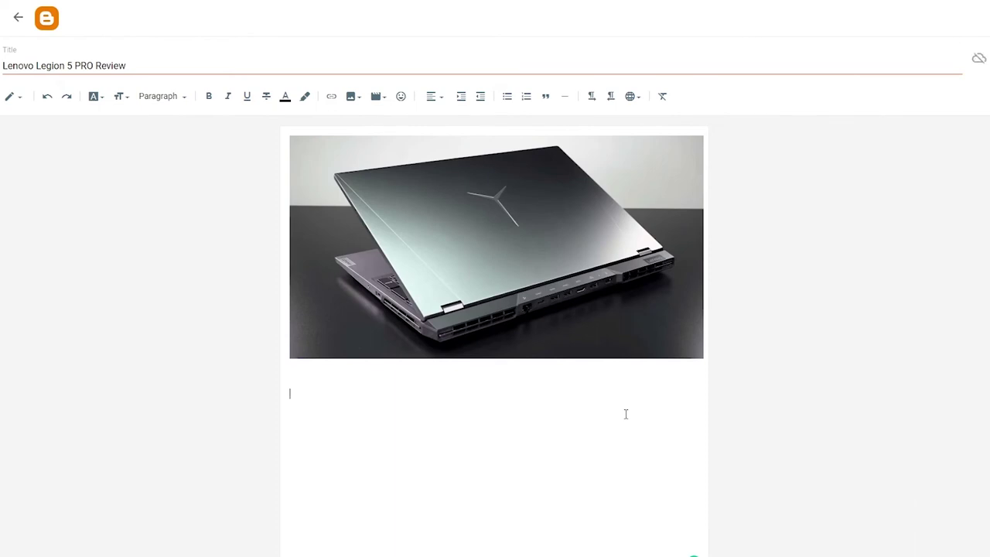
Copy the post title 'Lenovo Legion 5 PRO Review' and paste it below the laptop image.
triple_click(171, 62)
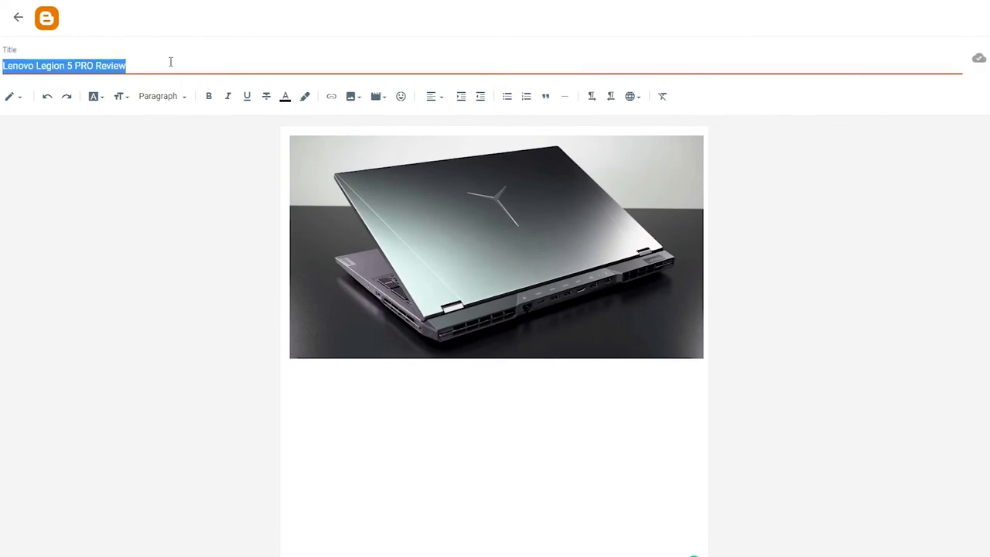
key(ctrl+c)
click(425, 398)
key(ctrl+v)
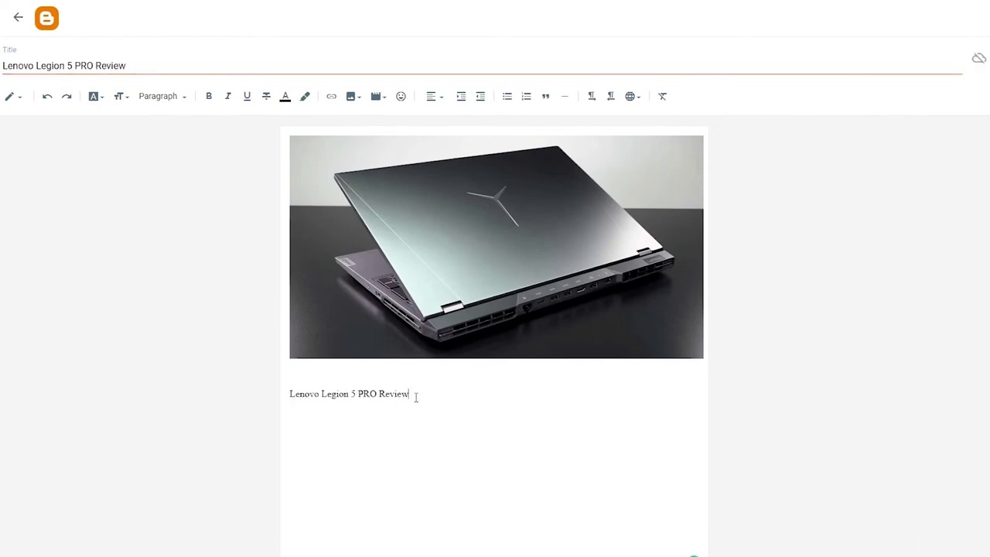
Centre the pasted title line and make it a Major Heading.
triple_click(415, 397)
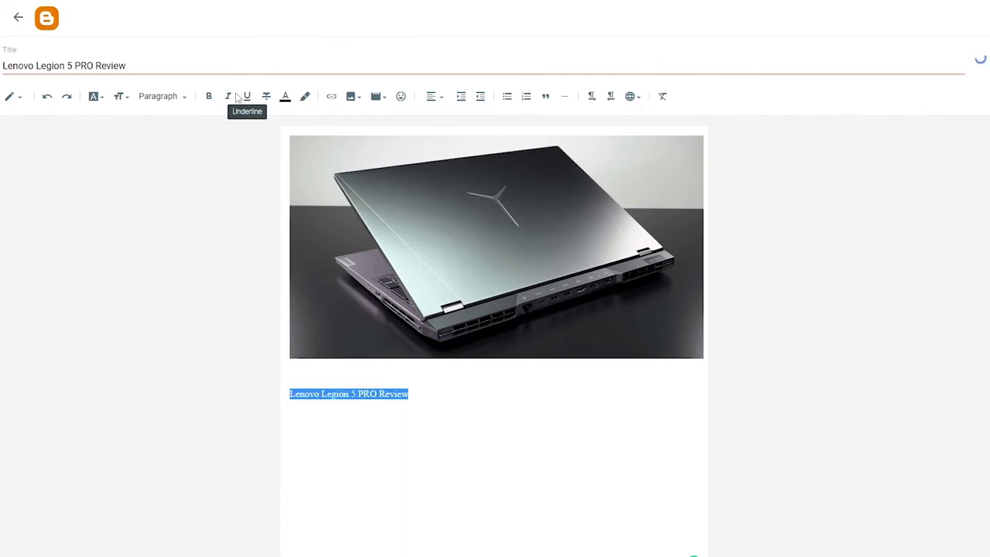
click(447, 106)
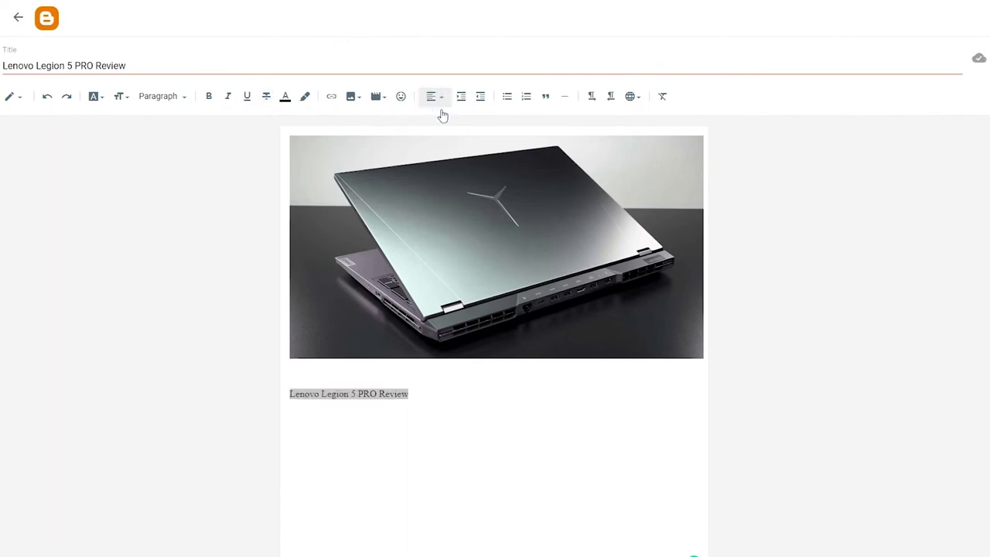
click(458, 130)
click(163, 96)
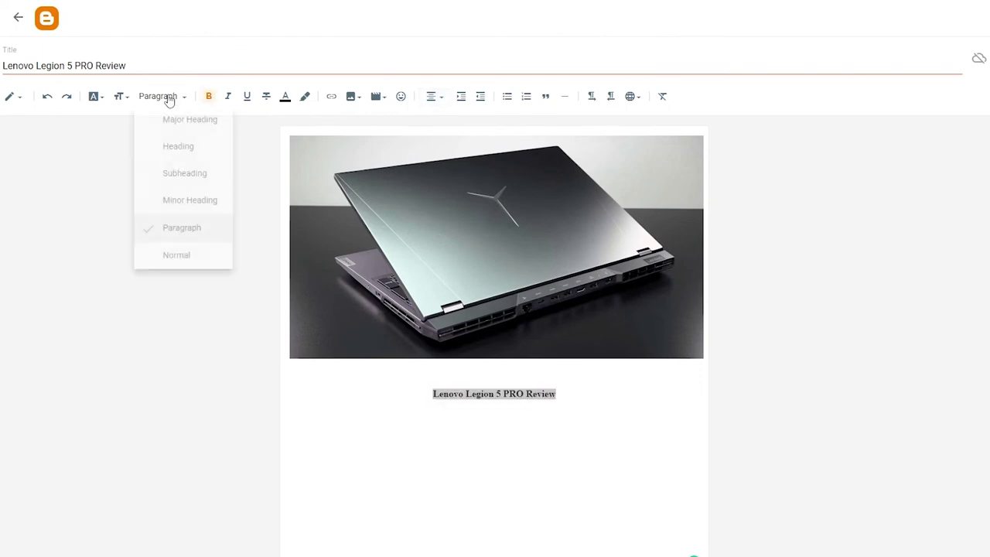
click(204, 123)
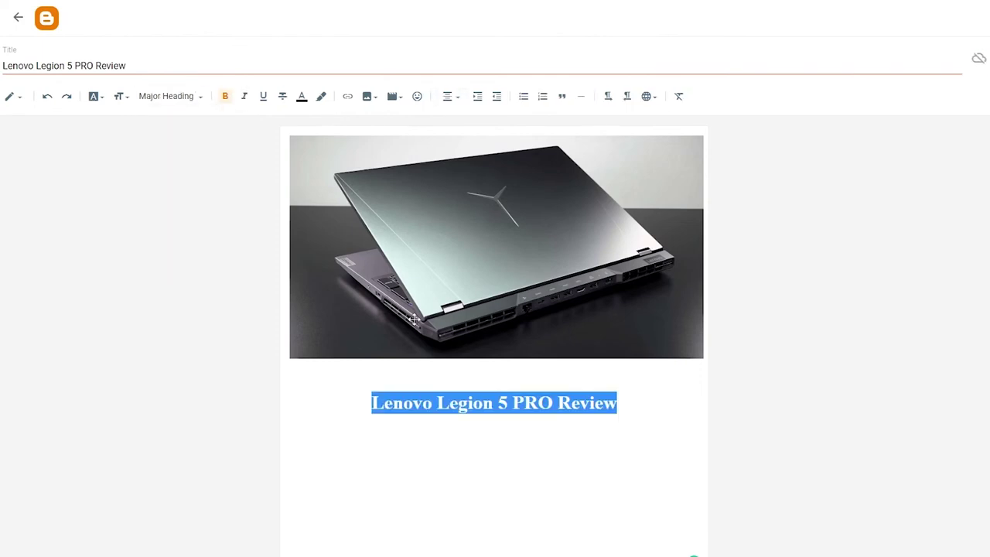
Set the heading font to Verdana and place the cursor at the heading's end.
click(169, 95)
click(177, 96)
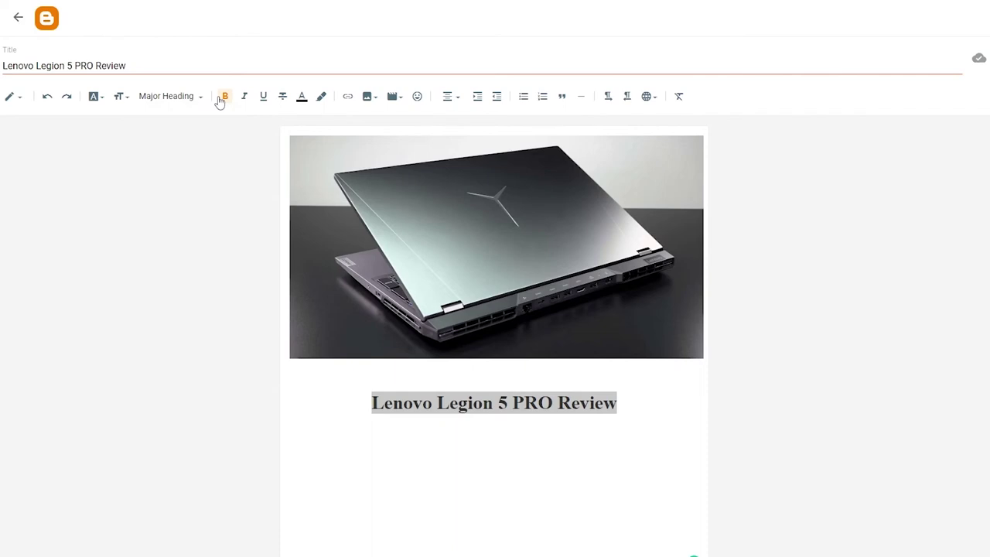
click(119, 98)
click(111, 101)
click(93, 98)
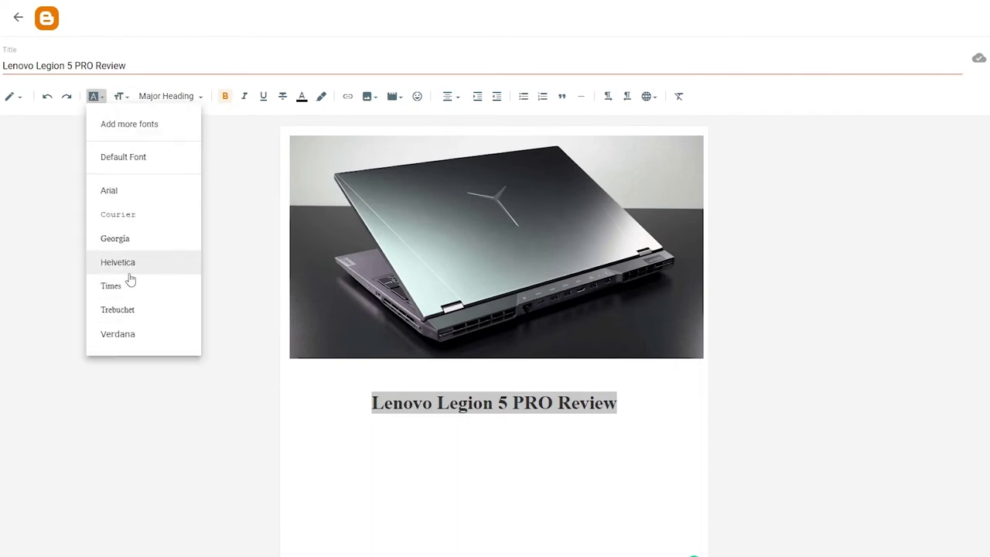
click(118, 333)
click(748, 440)
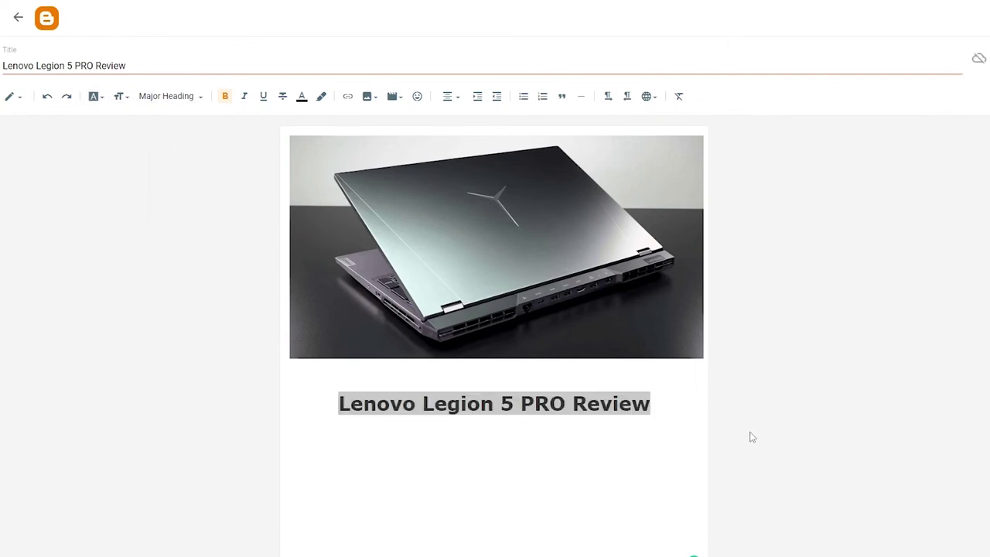
click(664, 418)
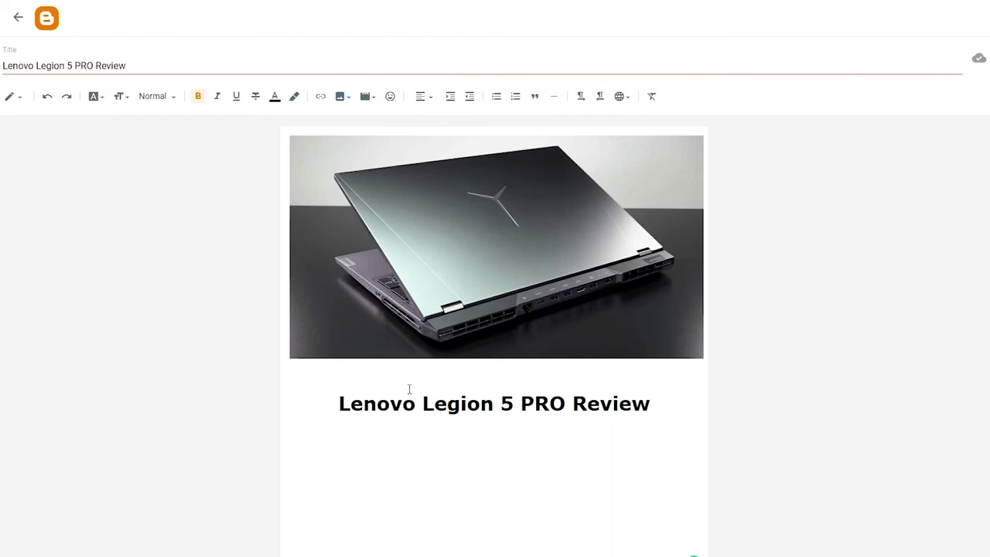
Type 'Specs:' under the review heading, correcting the mistyped letters.
text(HsPE)
key(BackSpace)
key(BackSpace)
text(Specs)
text(:)
key(ctrl+t)
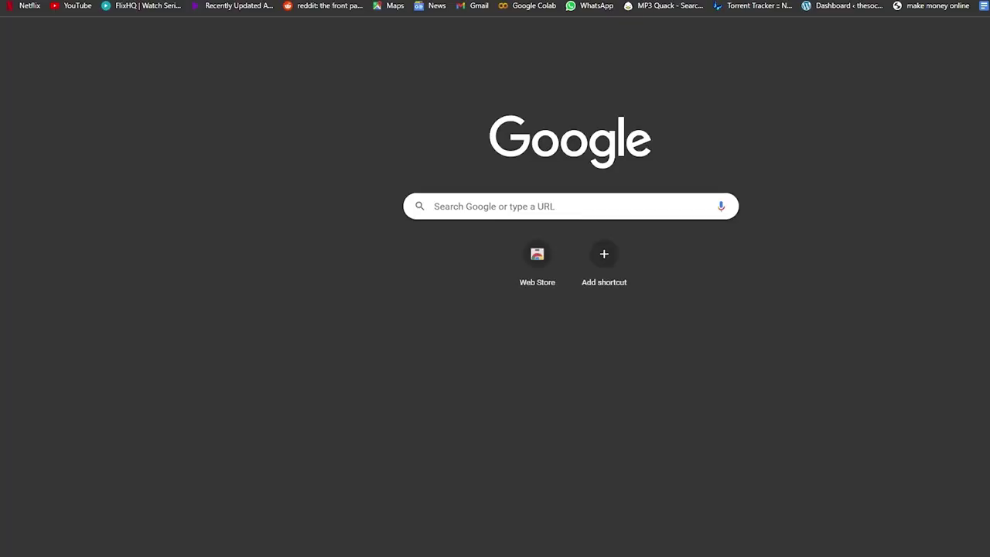
text(lenovo legion 5 pro)
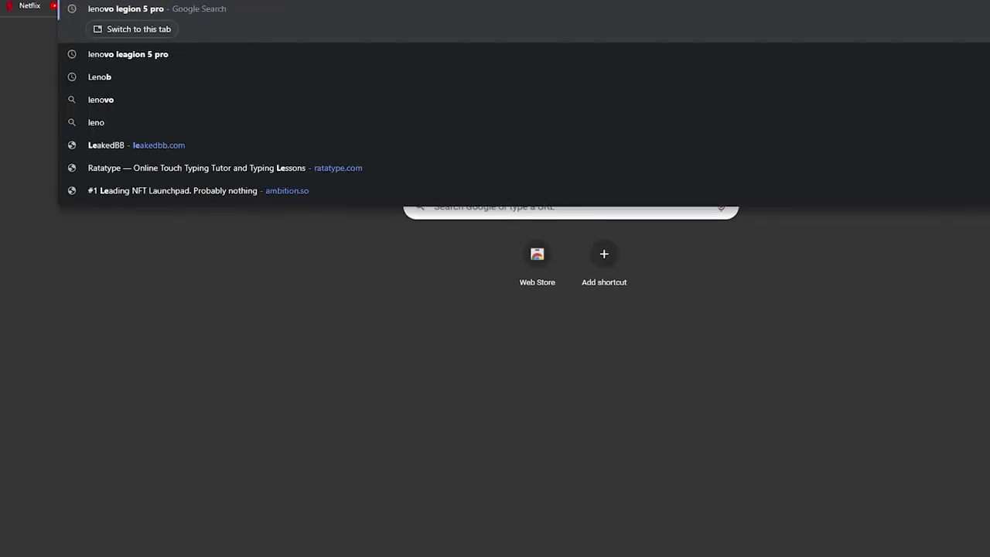
text( re)
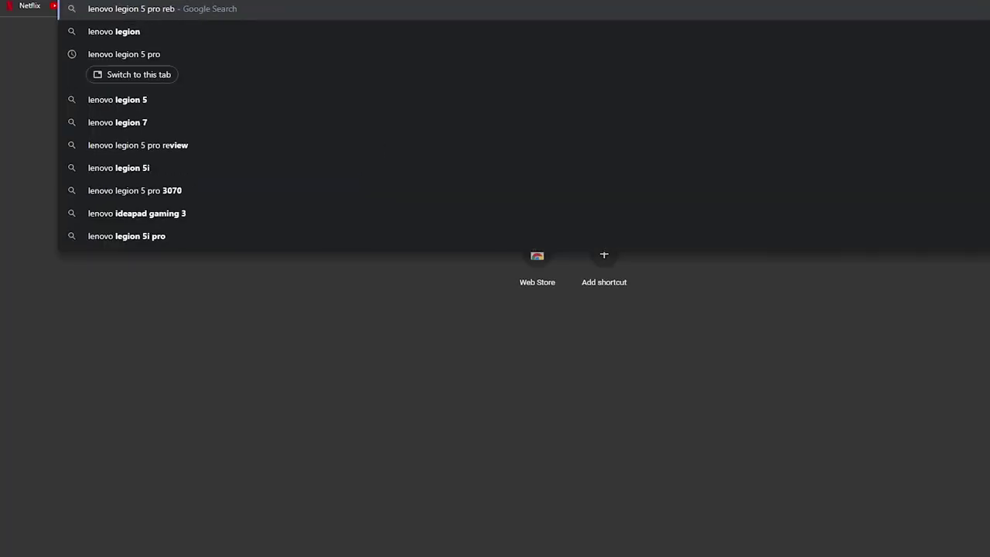
text(view)
key(Return)
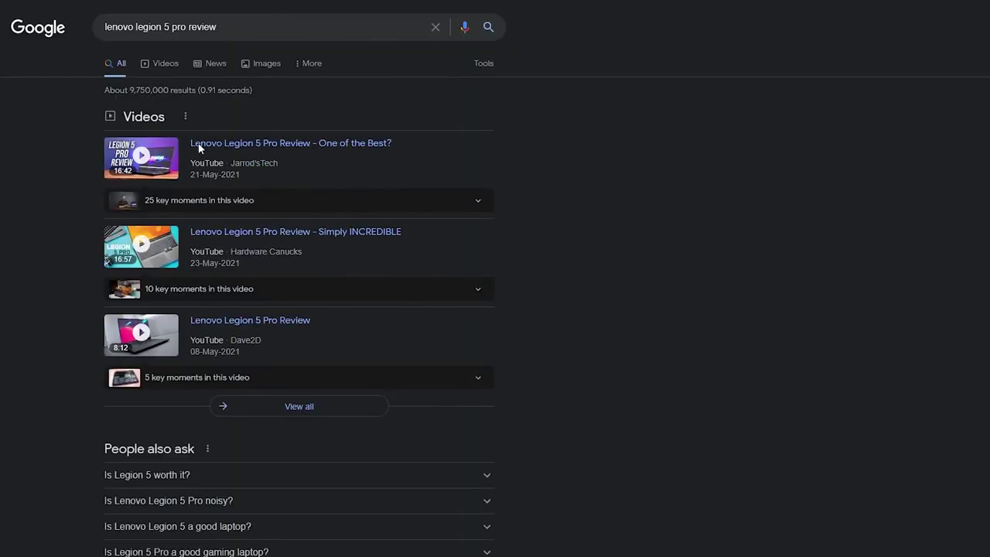
scroll(197, 142, down, 5)
scroll(185, 444, down, 5)
scroll(206, 286, down, 5)
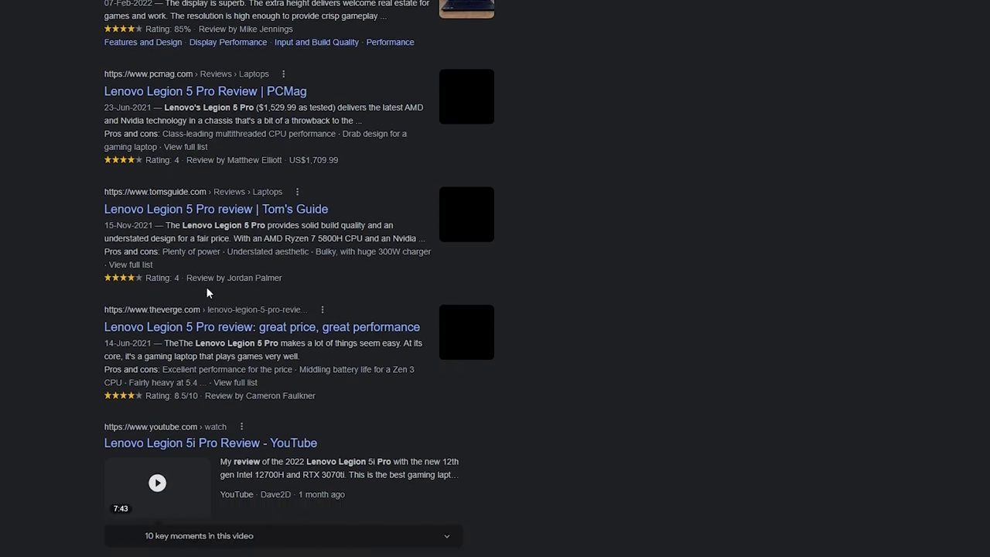
scroll(207, 294, down, 2)
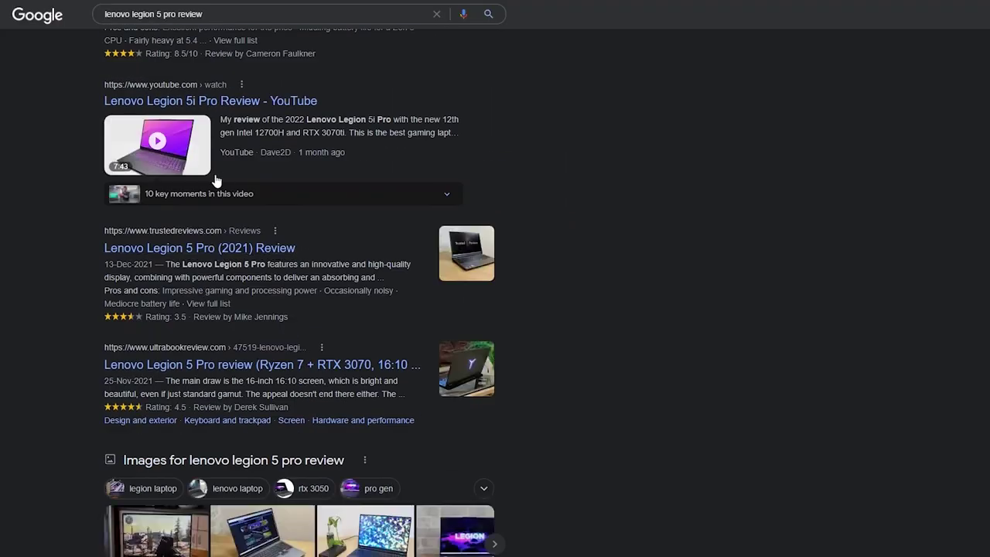
click(183, 246)
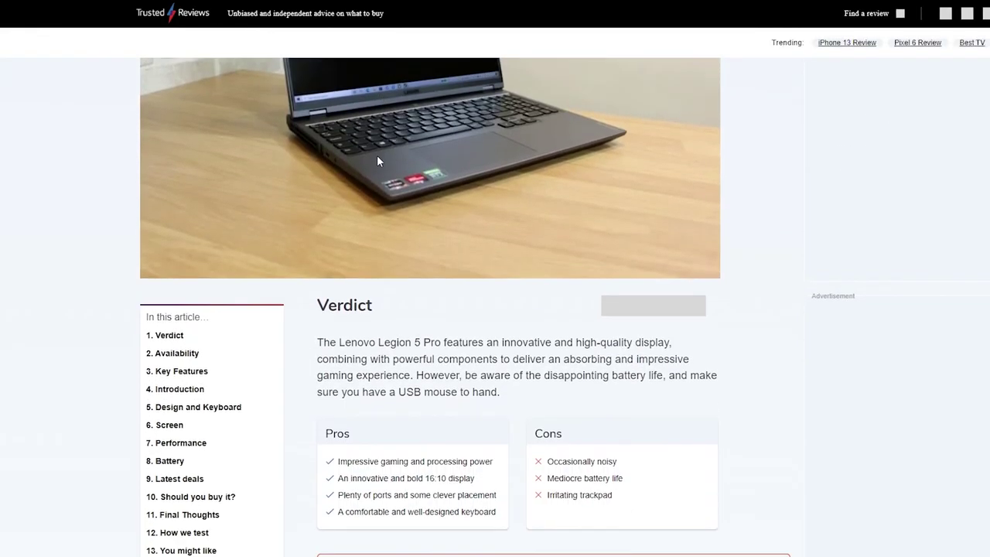
scroll(378, 159, up, 4)
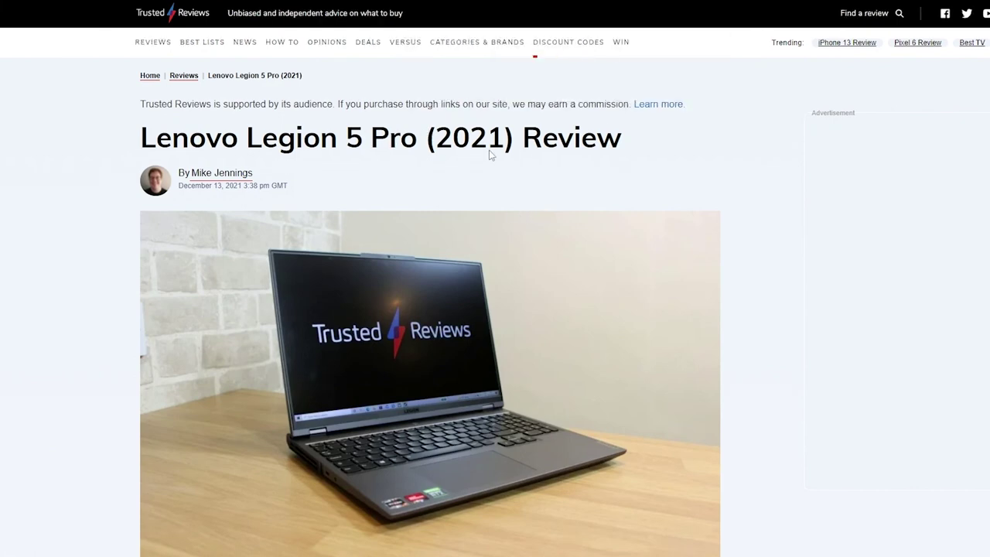
scroll(490, 152, down, 1)
scroll(258, 183, down, 6)
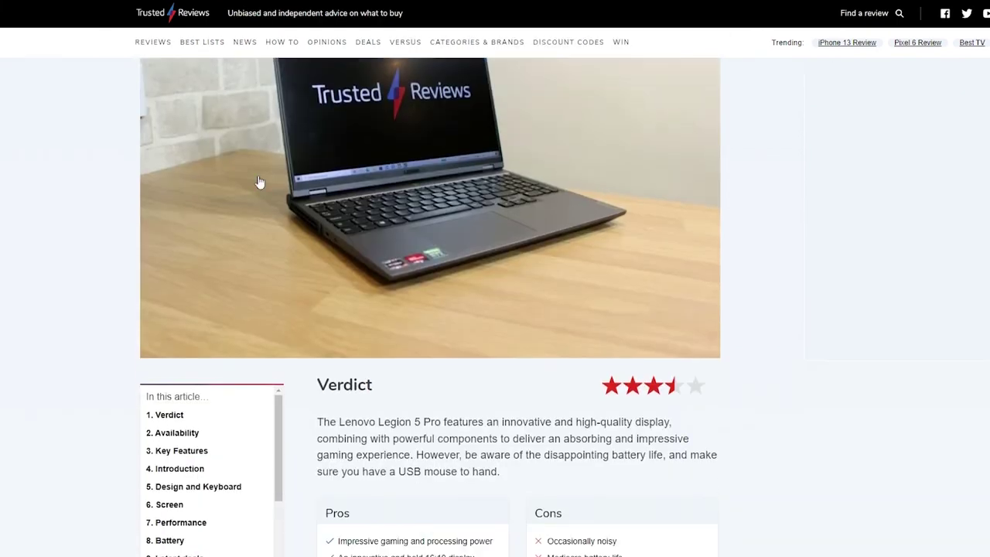
scroll(394, 287, down, 8)
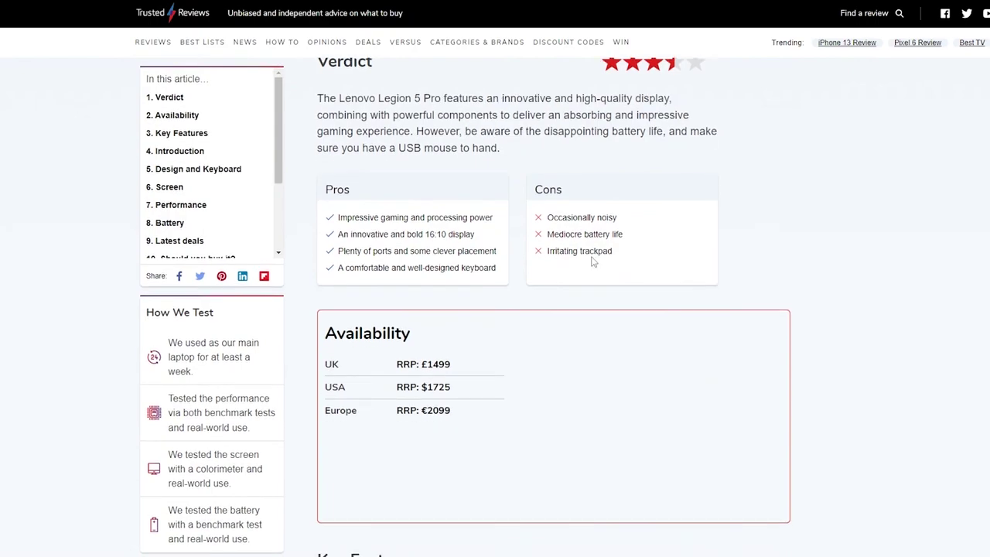
scroll(473, 253, down, 10)
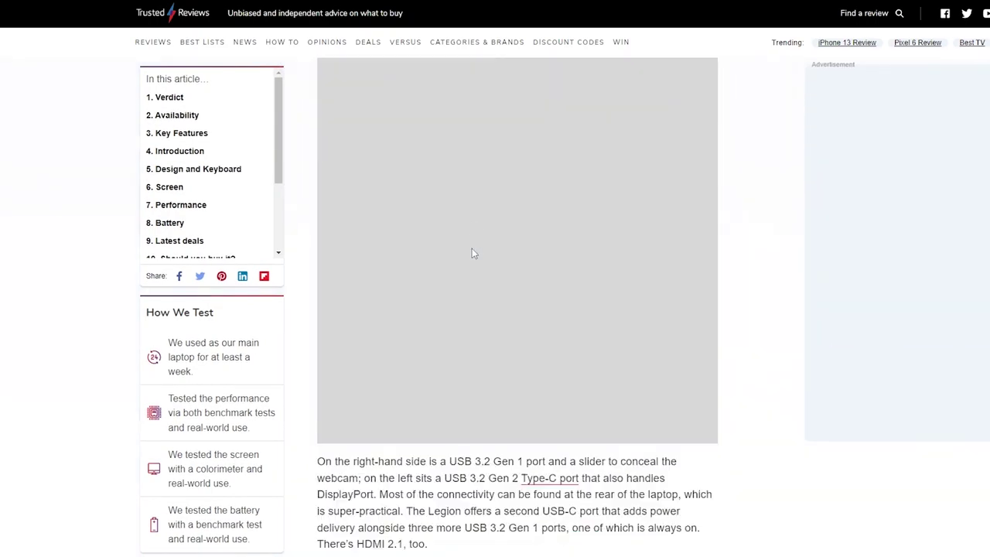
scroll(494, 278, down, 2)
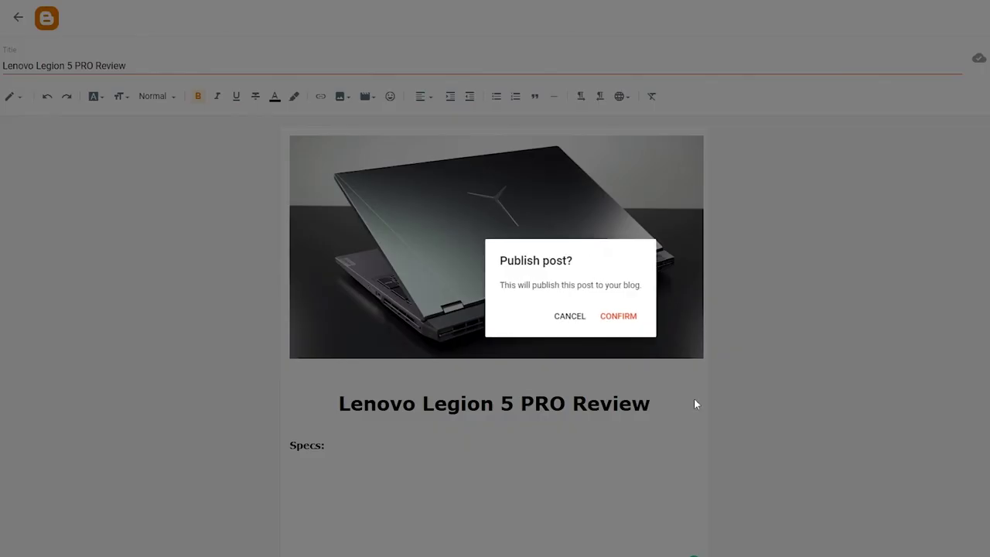
Confirm publishing the Lenovo Legion 5 PRO Review post.
click(636, 312)
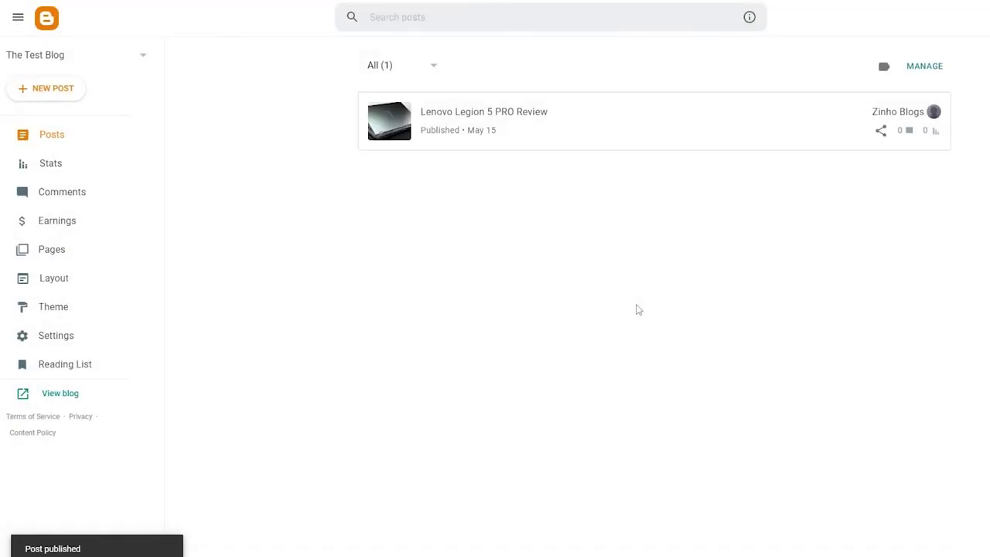
mouse_move(803, 142)
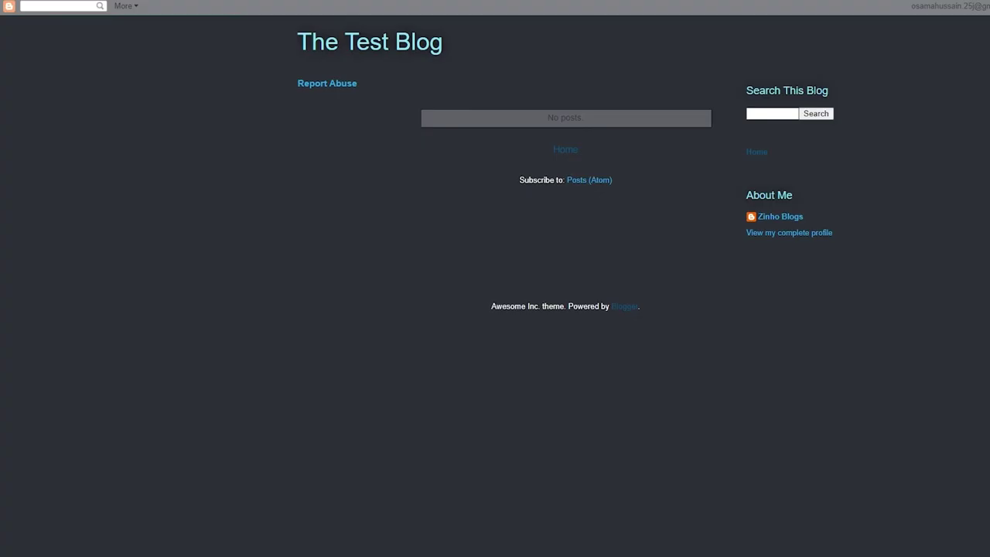
scroll(737, 215, down, 5)
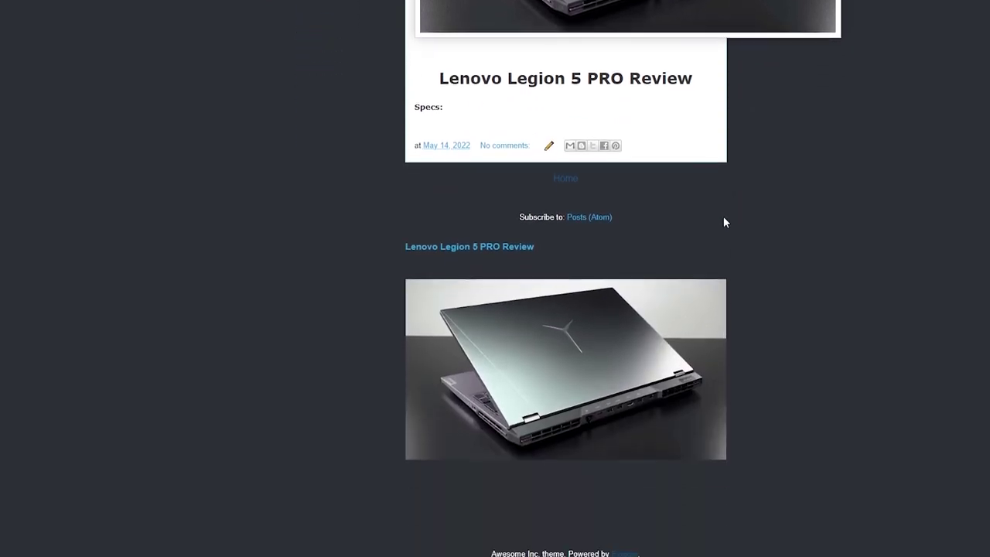
scroll(618, 344, up, 5)
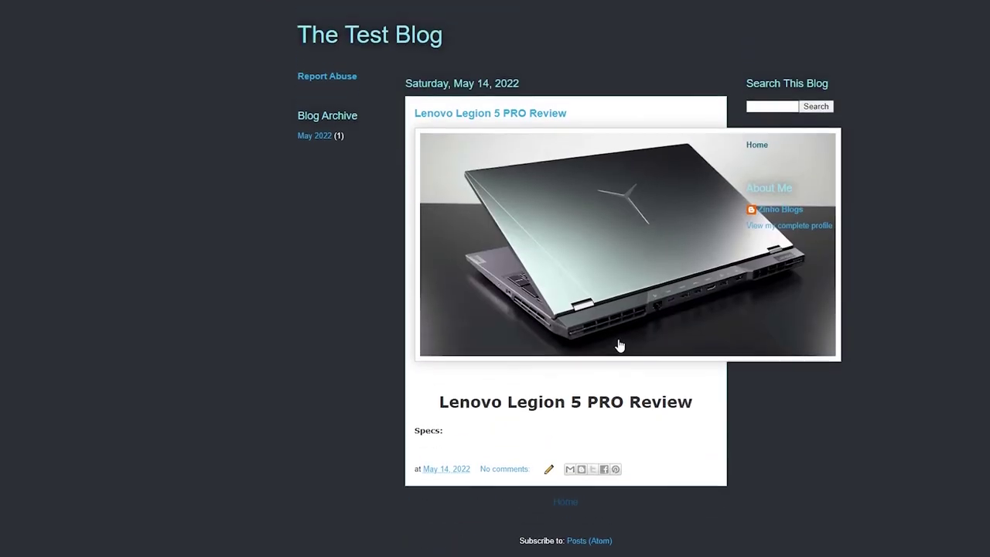